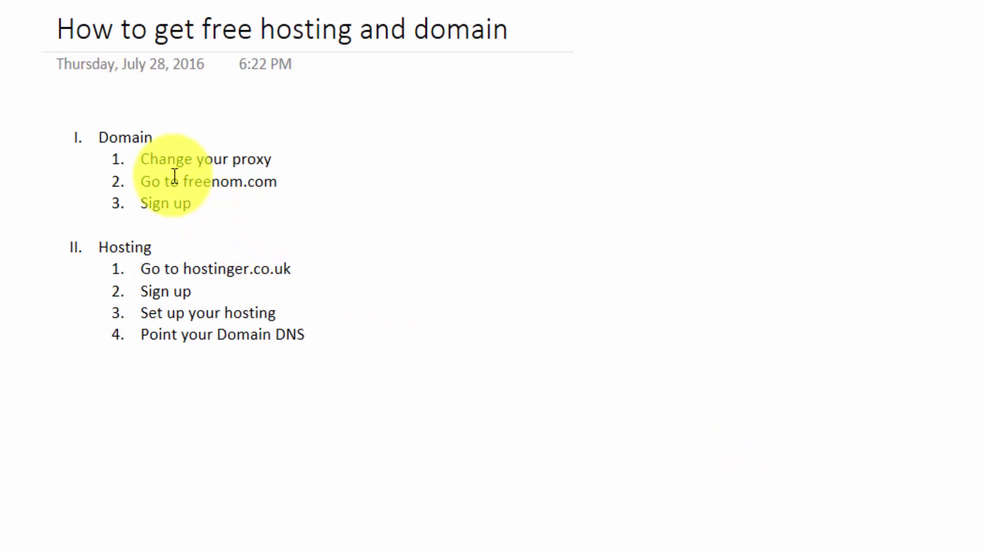
- Load the freenom.com website from the address bar
{"action": "left_click_drag", "start_coordinate": [135, 158], "coordinate": [232, 198]}
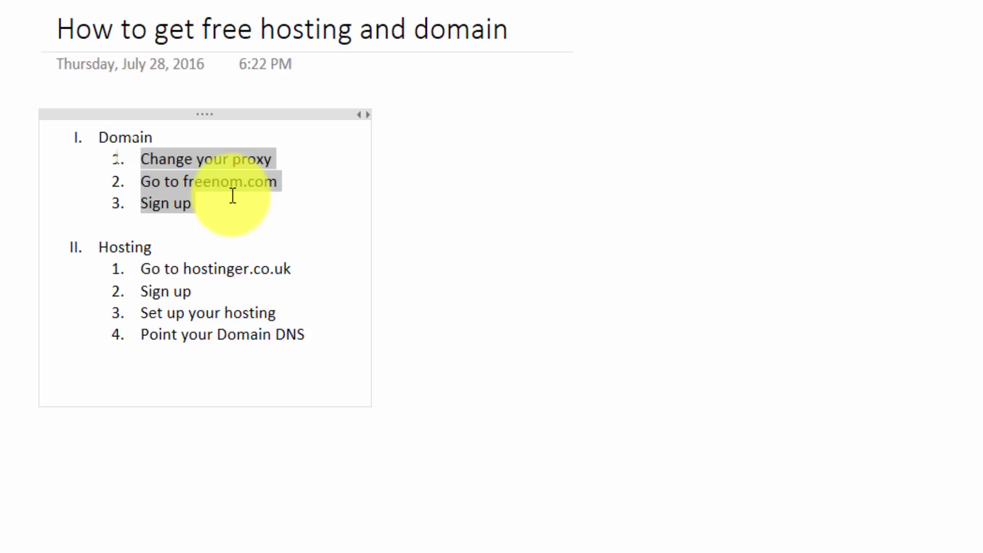
{"action": "left_click", "coordinate": [187, 185]}
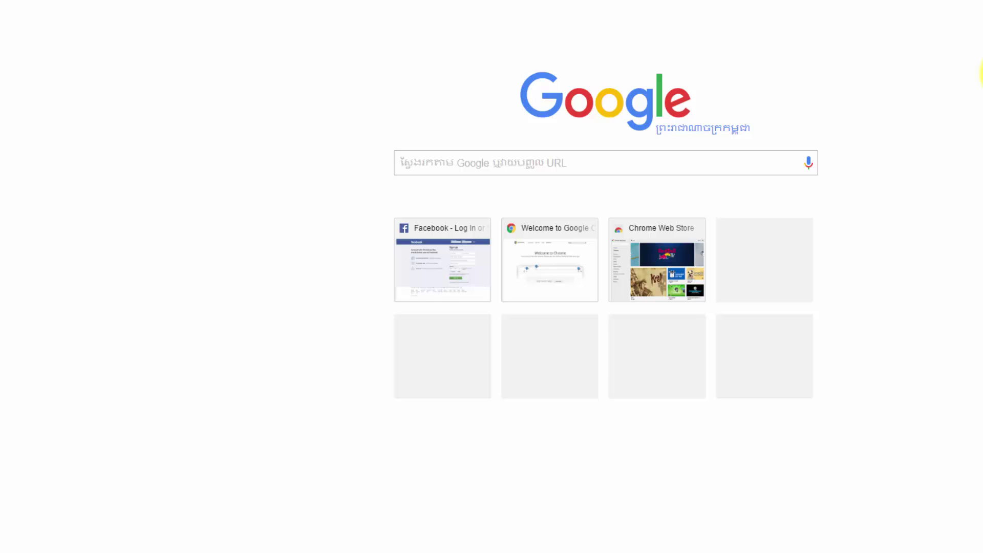
{"action": "type", "text": "free"}
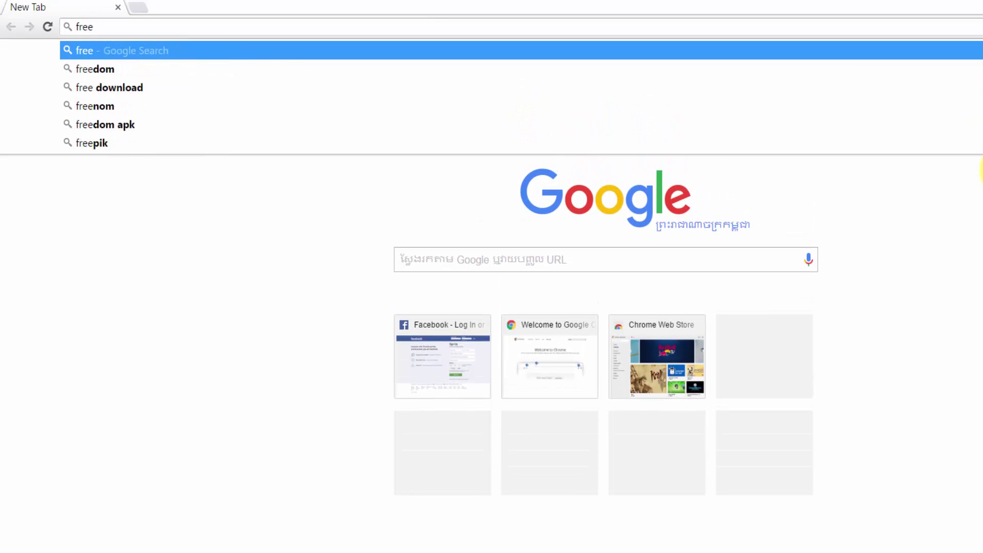
{"action": "type", "text": "nom"}
{"action": "key", "text": "ctrl+Return"}
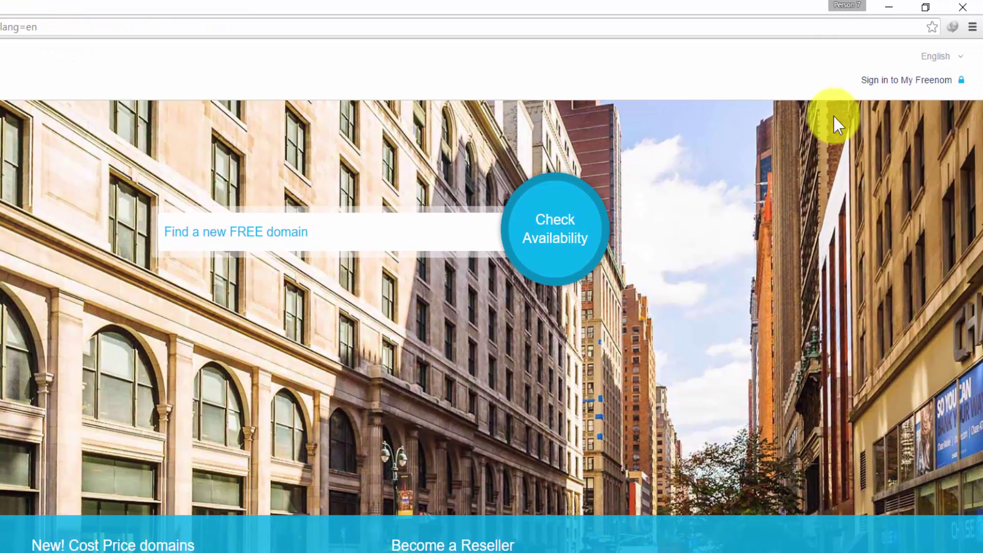
- Go to Chrome's installed extensions page through More tools > Extensions
{"action": "left_click", "coordinate": [971, 27]}
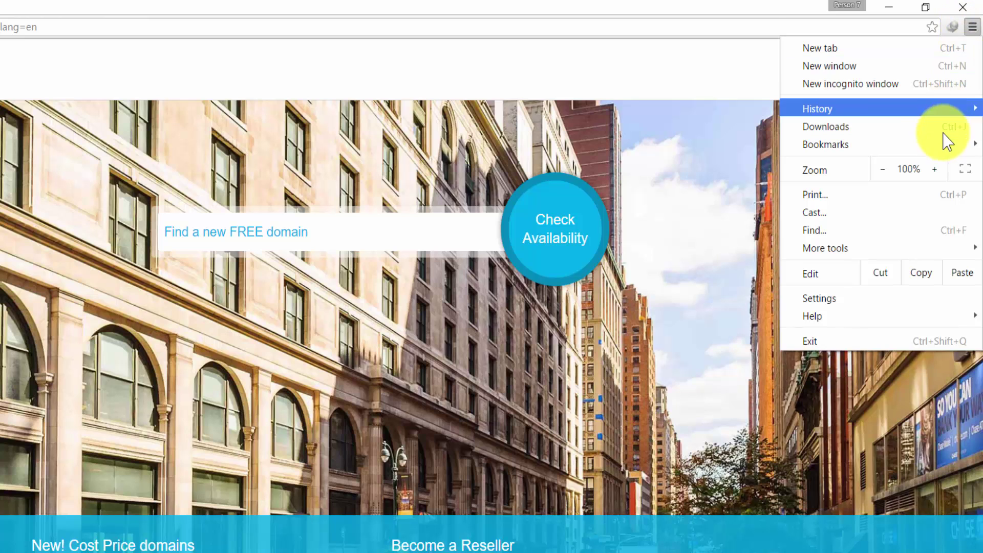
{"action": "mouse_move", "coordinate": [885, 251]}
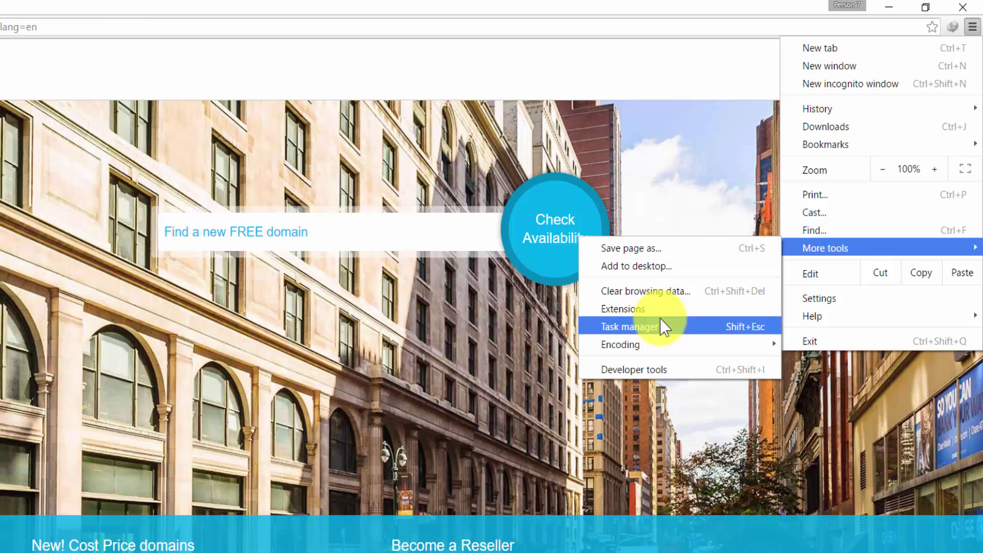
{"action": "left_click", "coordinate": [649, 306]}
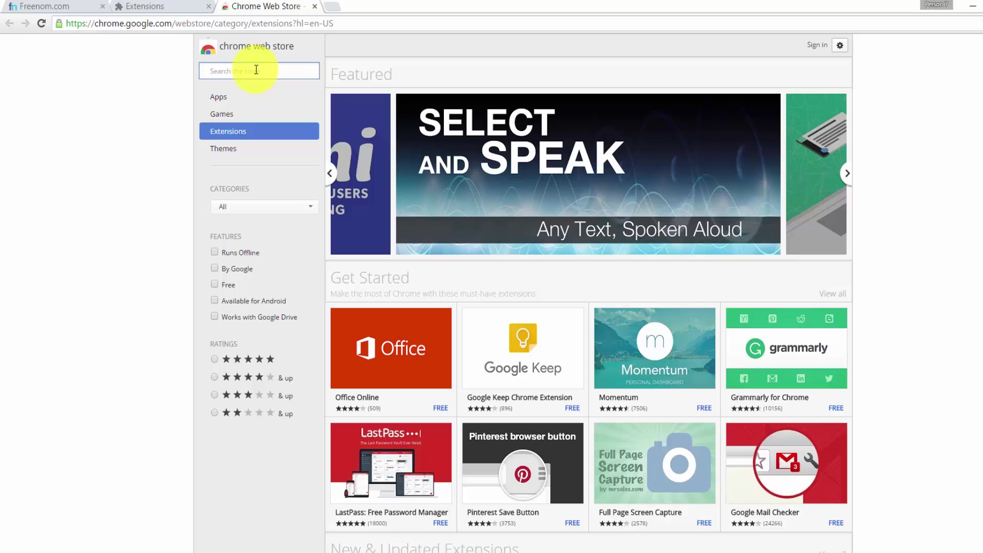
- Search the Web Store for 'hide my ip', filter to extensions, and add Hide My IP to Chrome
{"action": "type", "text": "hide my ip"}
{"action": "key", "text": "Return"}
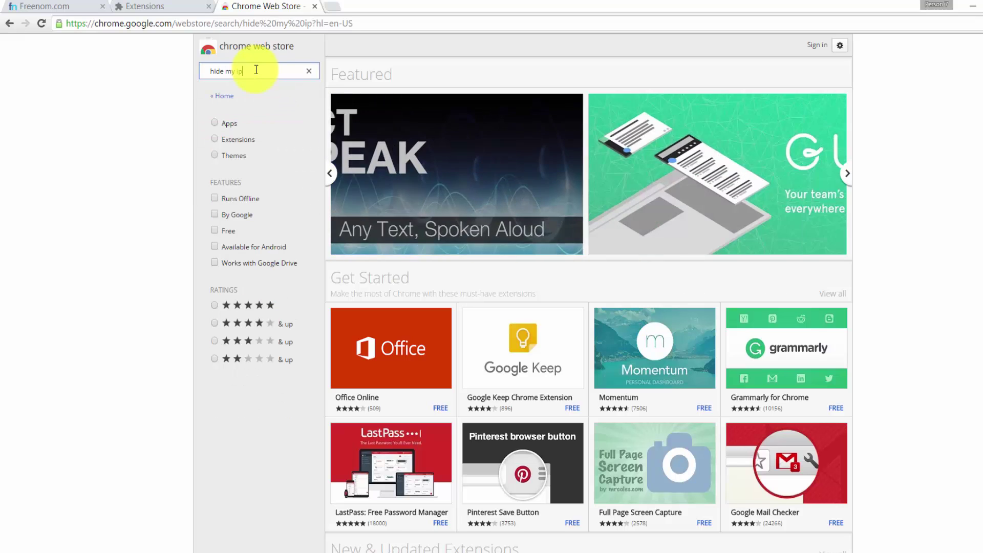
{"action": "left_click", "coordinate": [240, 144]}
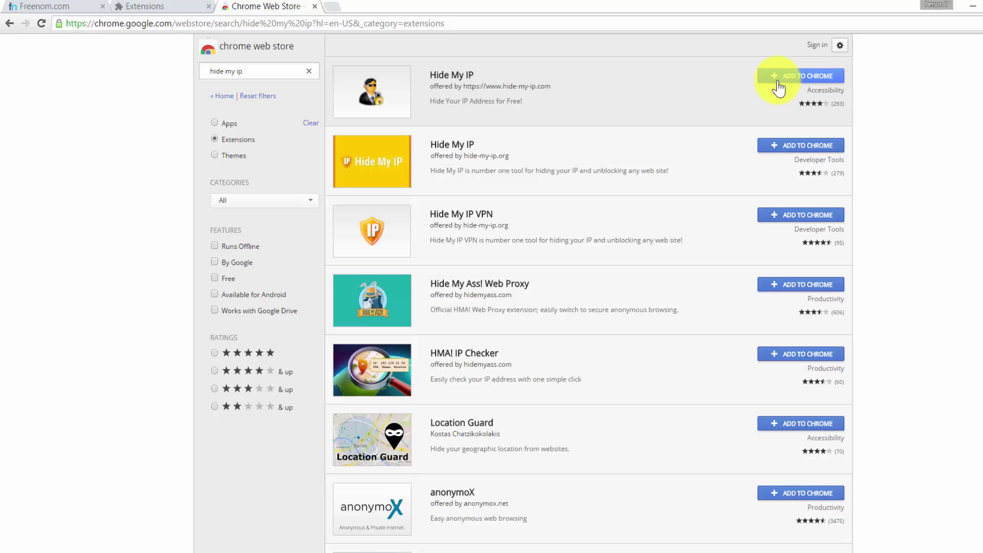
{"action": "left_click", "coordinate": [783, 83]}
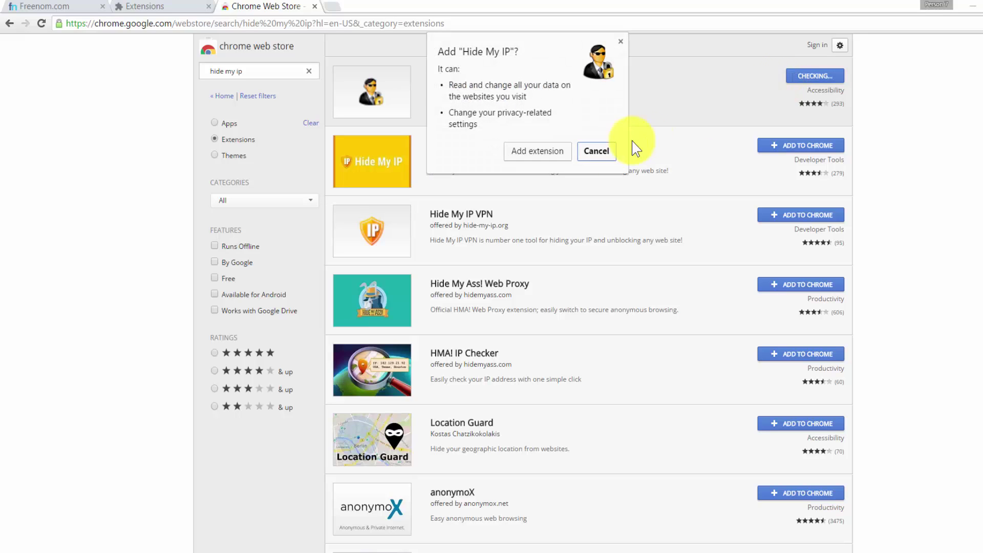
{"action": "left_click", "coordinate": [537, 151]}
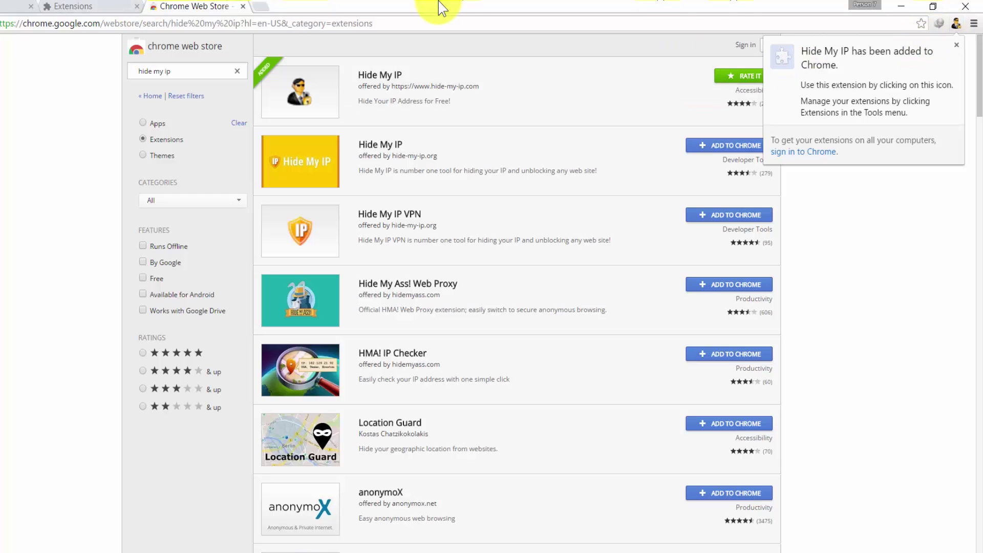
- Search 'what is my ip' to see the current Phnom Penh, Cambodia IP, then return to the Web Store
{"action": "left_click", "coordinate": [90, 7]}
{"action": "left_click", "coordinate": [126, 22]}
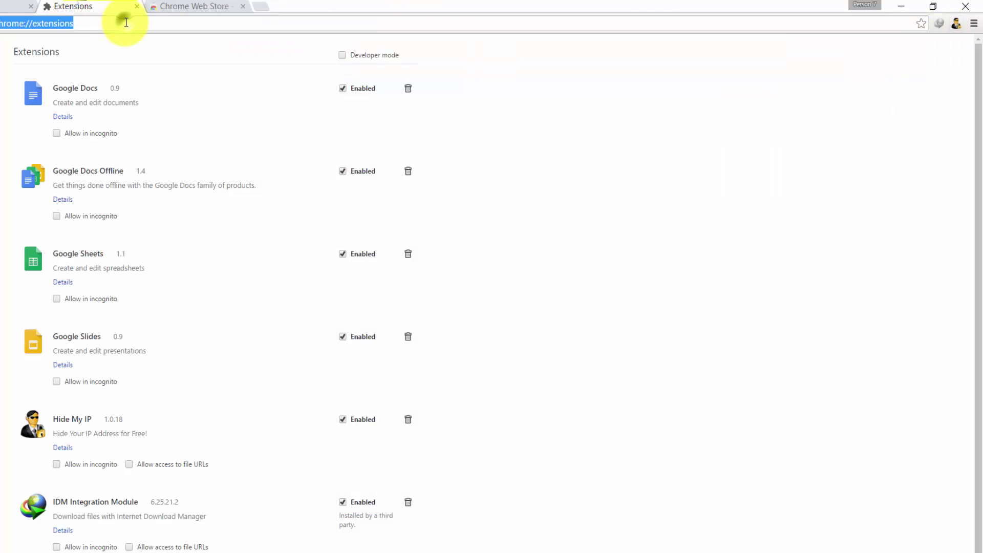
{"action": "type", "text": "what s"}
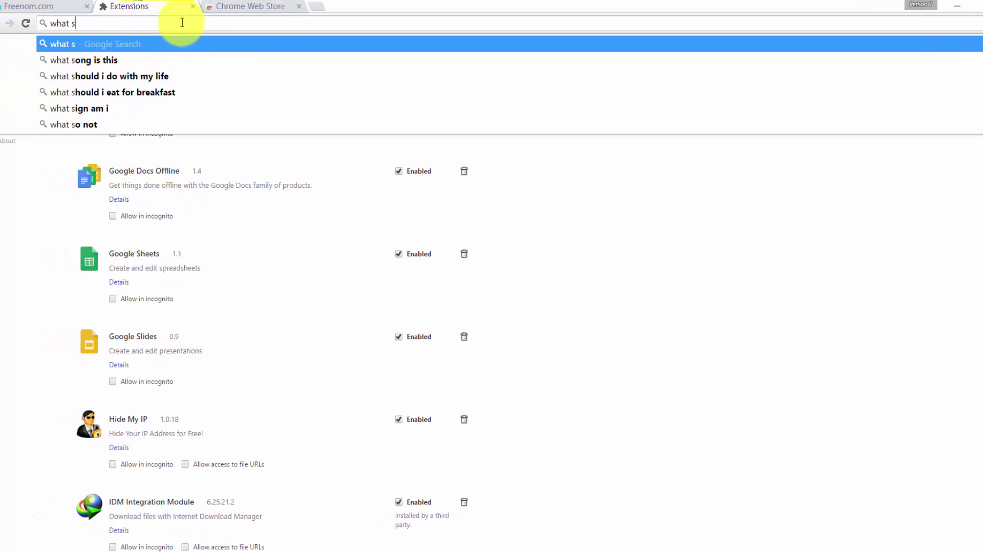
{"action": "key", "text": "BackSpace"}
{"action": "type", "text": "is my"}
{"action": "key", "text": "Return"}
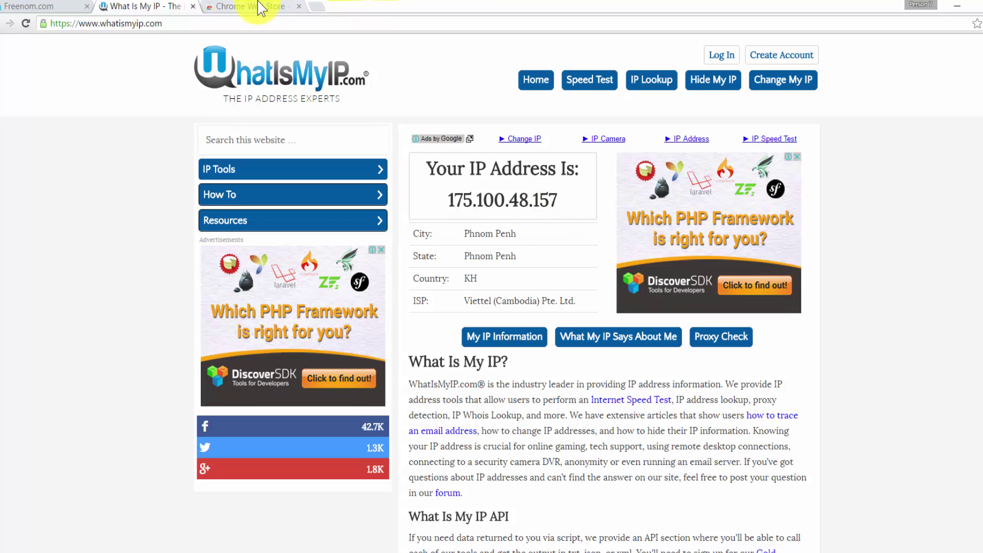
{"action": "left_click", "coordinate": [252, 6]}
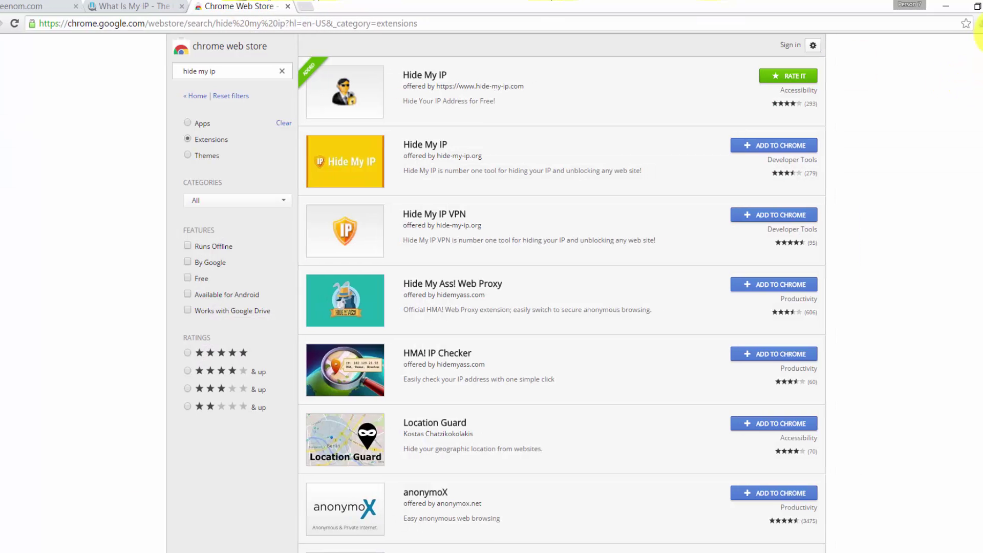
- Connect Hide My IP through the France, Île-de-France, Paris proxy server
{"action": "left_click", "coordinate": [955, 30]}
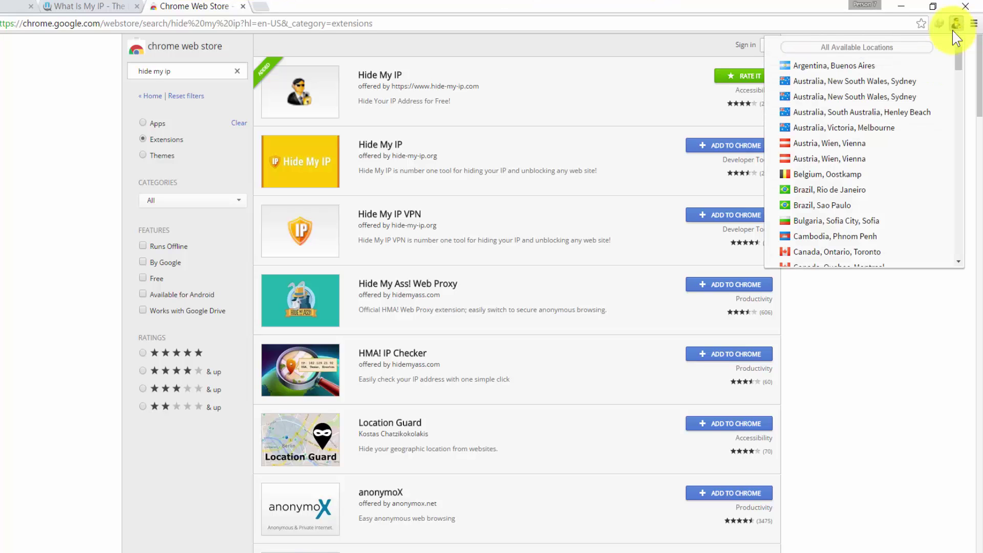
{"action": "scroll", "coordinate": [873, 200], "scroll_direction": "down", "scroll_amount": 5}
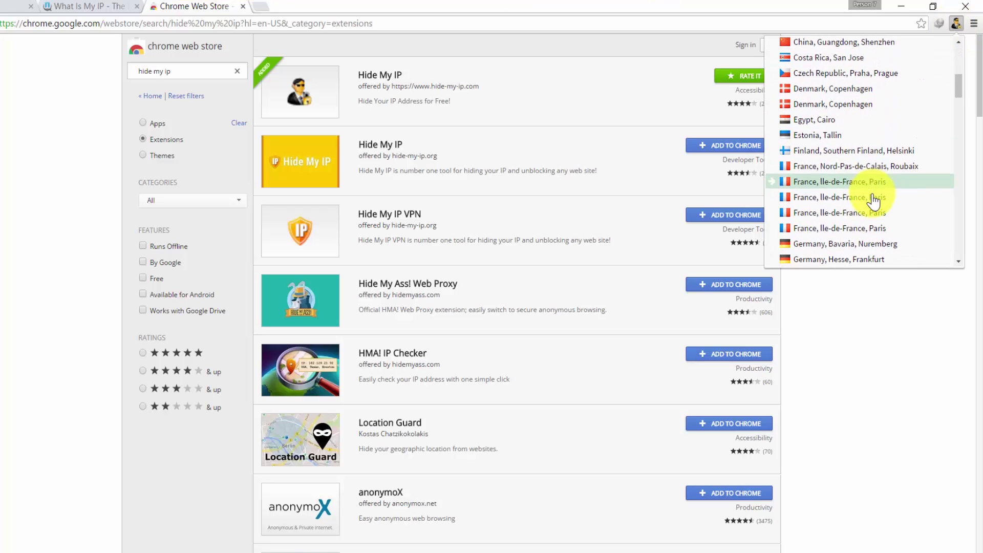
{"action": "left_click", "coordinate": [840, 187]}
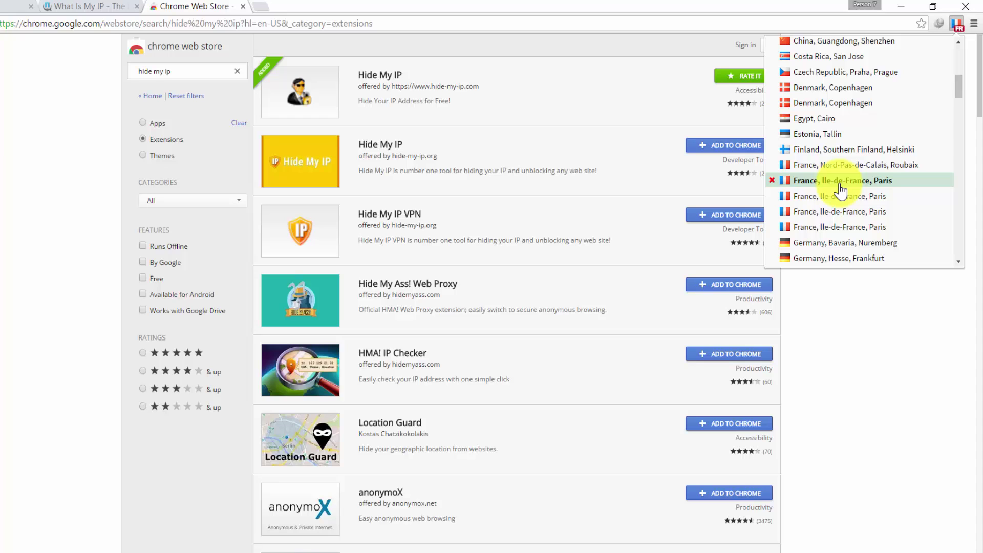
- Search 'what is my ip' and open WhatIsMyIP.com to see the new Matawan, New Jersey IP
{"action": "left_click", "coordinate": [841, 190]}
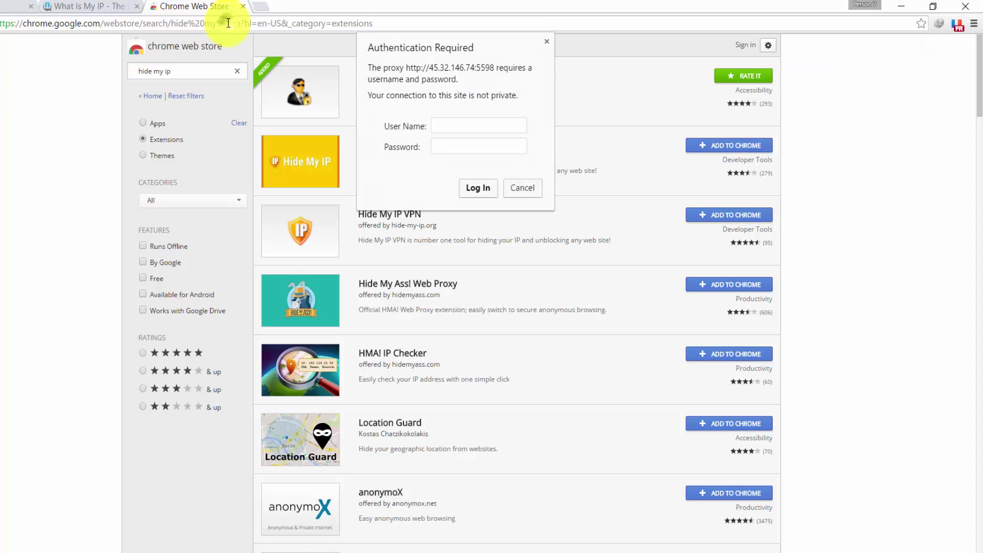
{"action": "left_click", "coordinate": [228, 23]}
{"action": "type", "text": "what"}
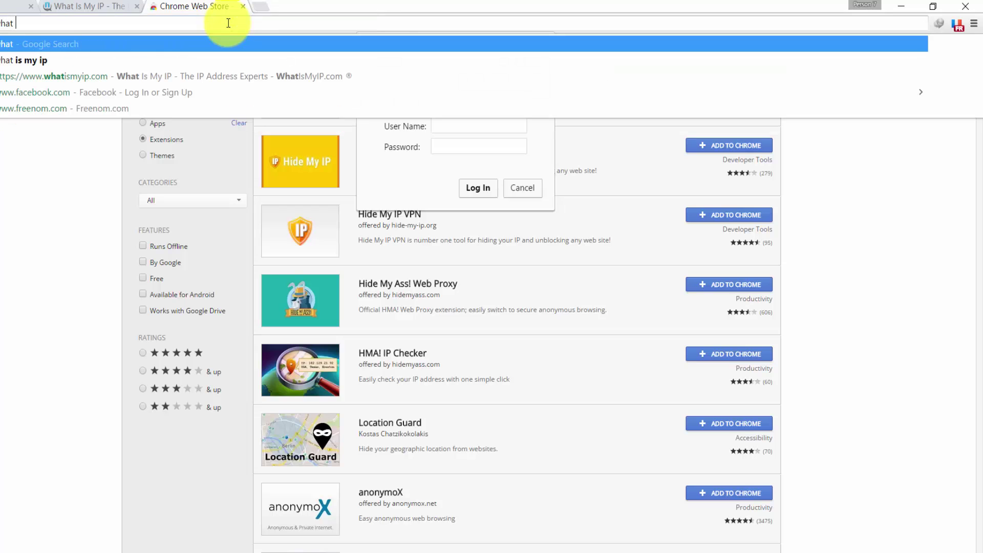
{"action": "key", "text": "Return"}
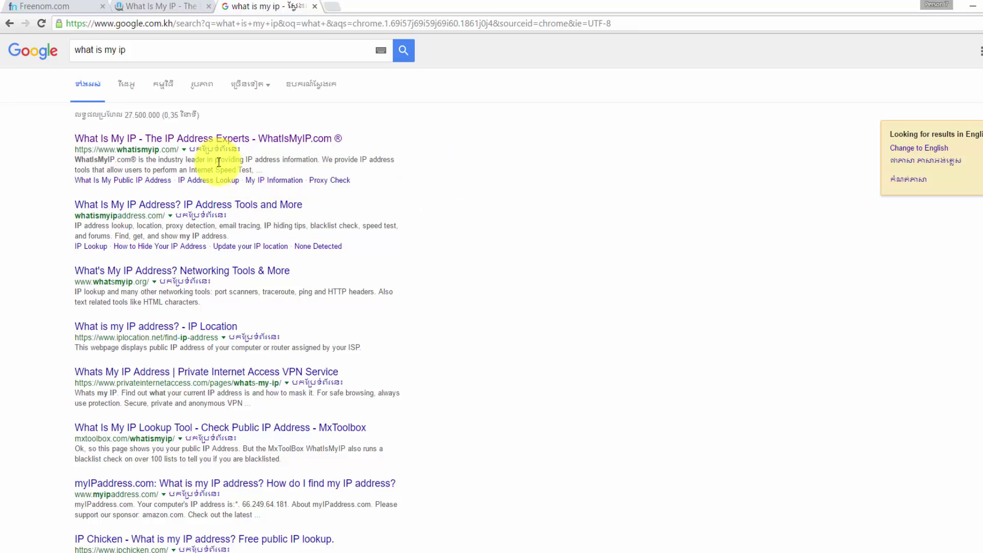
{"action": "left_click", "coordinate": [174, 138]}
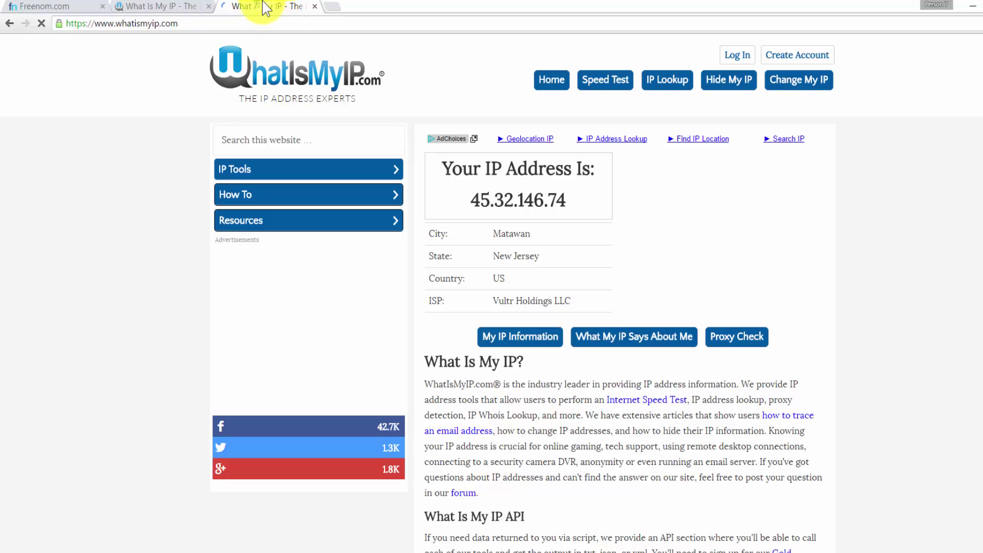
- Check that ounjongsdab.ml is available on Freenom and proceed to checkout with it
{"action": "left_click", "coordinate": [52, 5]}
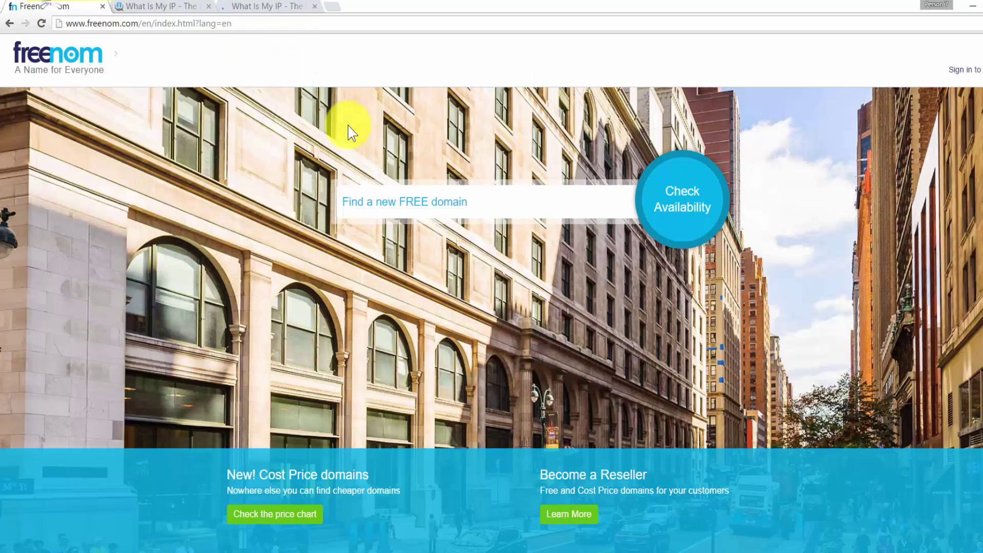
{"action": "left_click", "coordinate": [429, 198]}
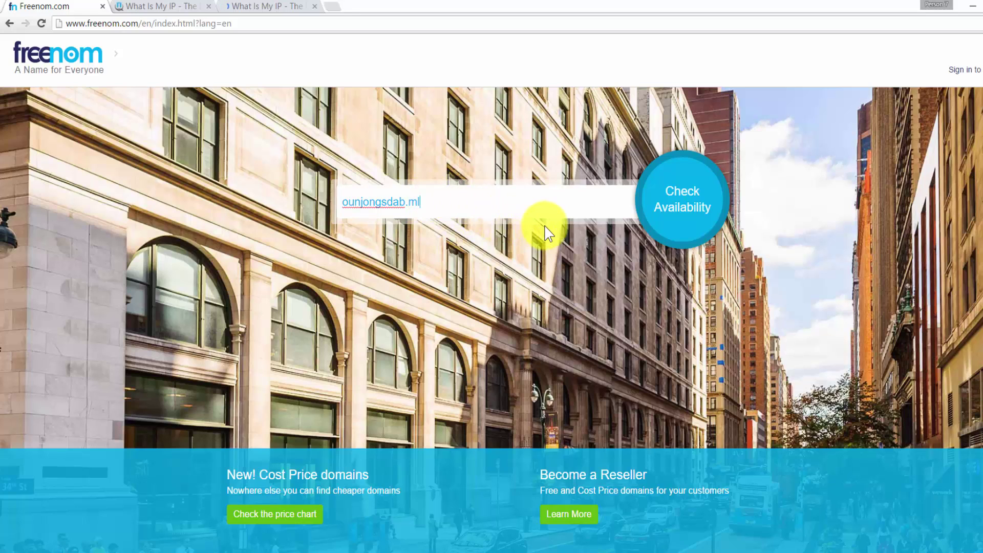
{"action": "left_click", "coordinate": [664, 214]}
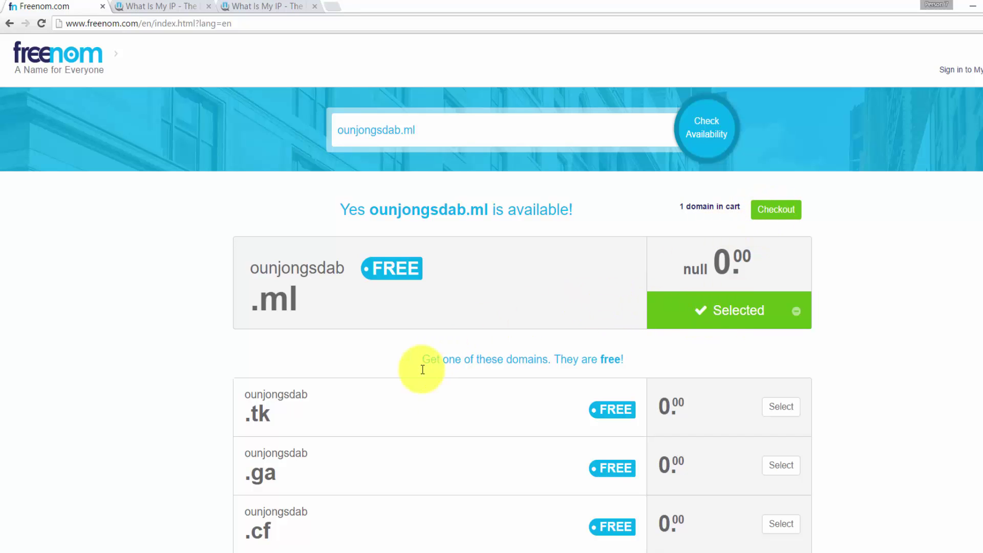
{"action": "scroll", "coordinate": [450, 455], "scroll_direction": "down", "scroll_amount": 2}
{"action": "scroll", "coordinate": [453, 456], "scroll_direction": "up", "scroll_amount": 1}
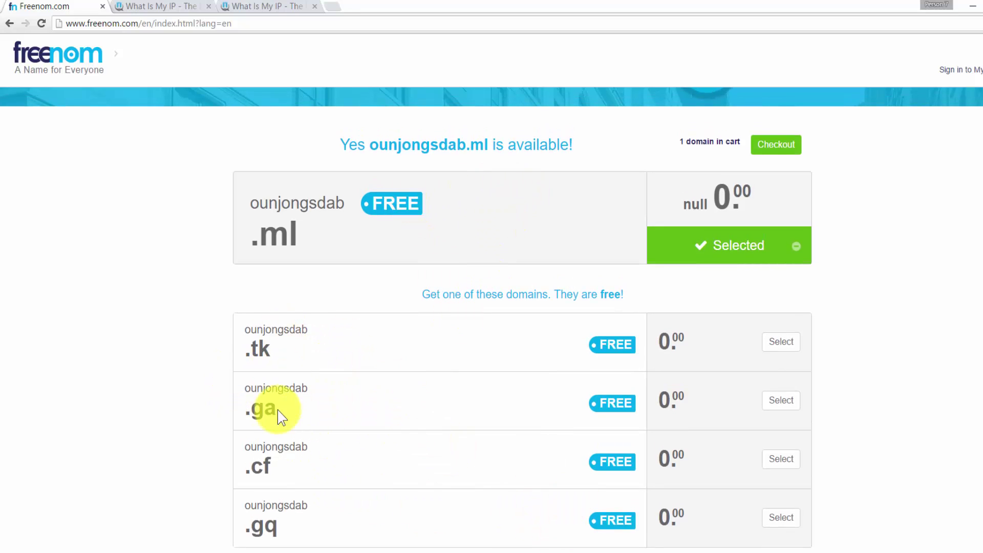
{"action": "scroll", "coordinate": [418, 323], "scroll_direction": "up", "scroll_amount": 2}
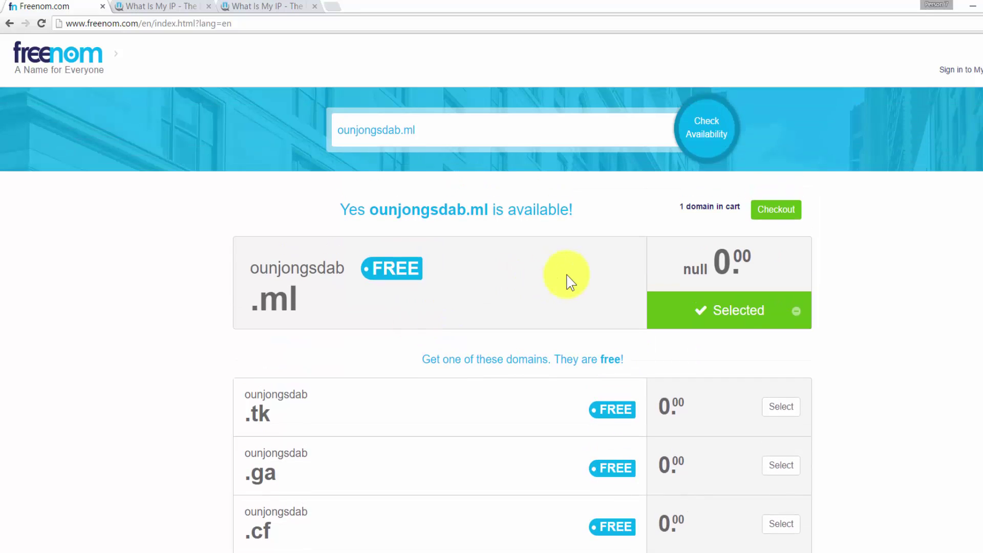
{"action": "left_click", "coordinate": [780, 220]}
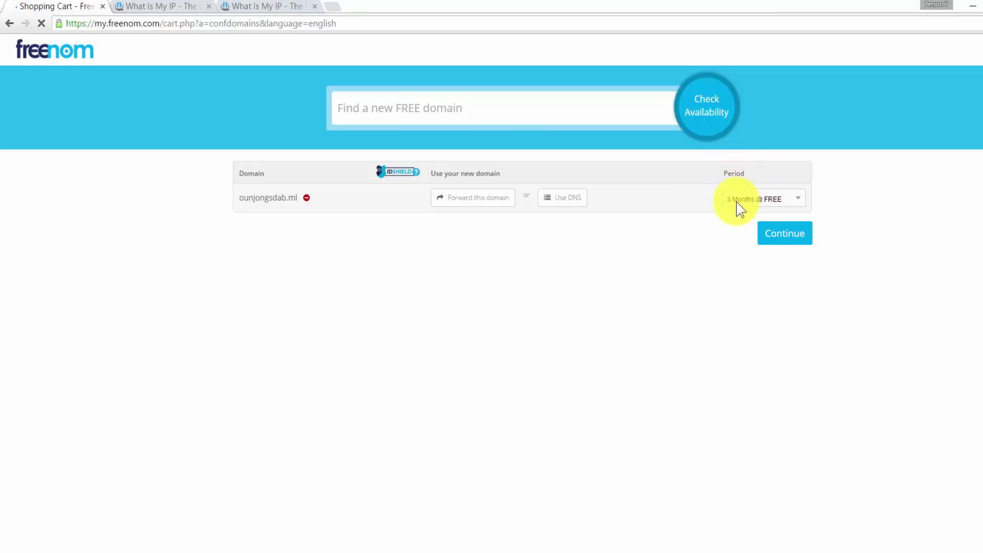
- Set the ounjongsdab.ml period to 12 Months @ FREE and paste the e-mail address
{"action": "left_click", "coordinate": [735, 202]}
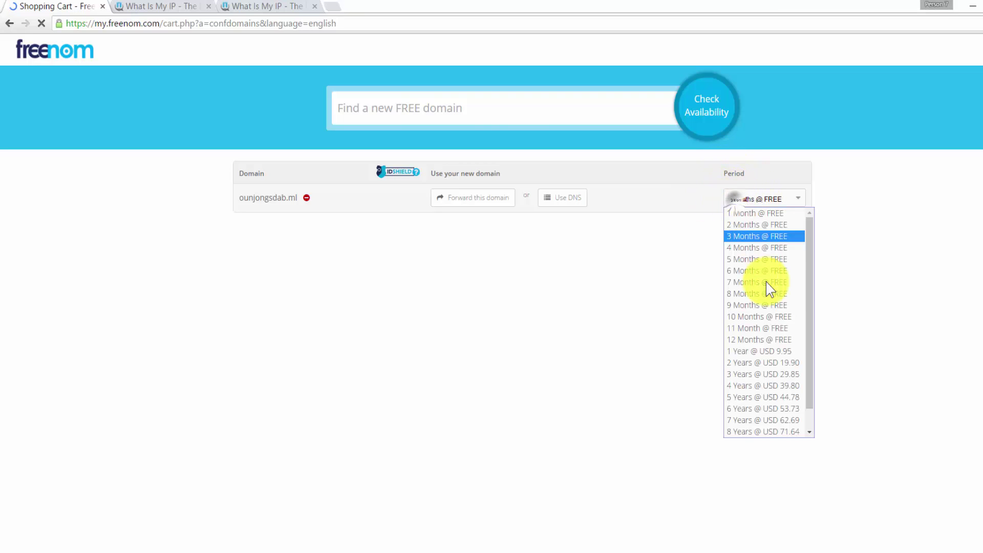
{"action": "left_click", "coordinate": [759, 341]}
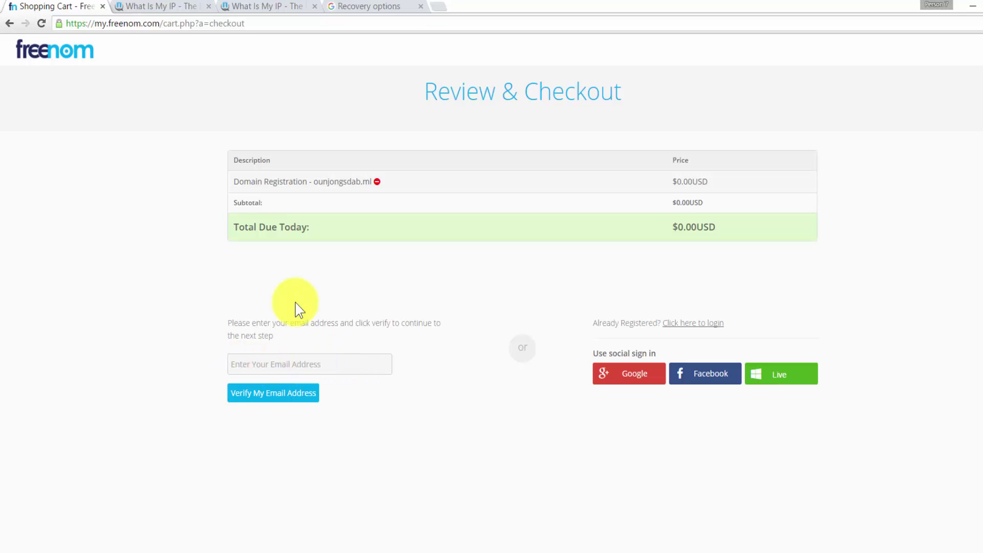
{"action": "left_click", "coordinate": [308, 366]}
{"action": "key", "text": "ctrl+v"}
- Request e-mail verification and follow the link in Gmail's Freenom verification message
{"action": "left_click", "coordinate": [291, 396]}
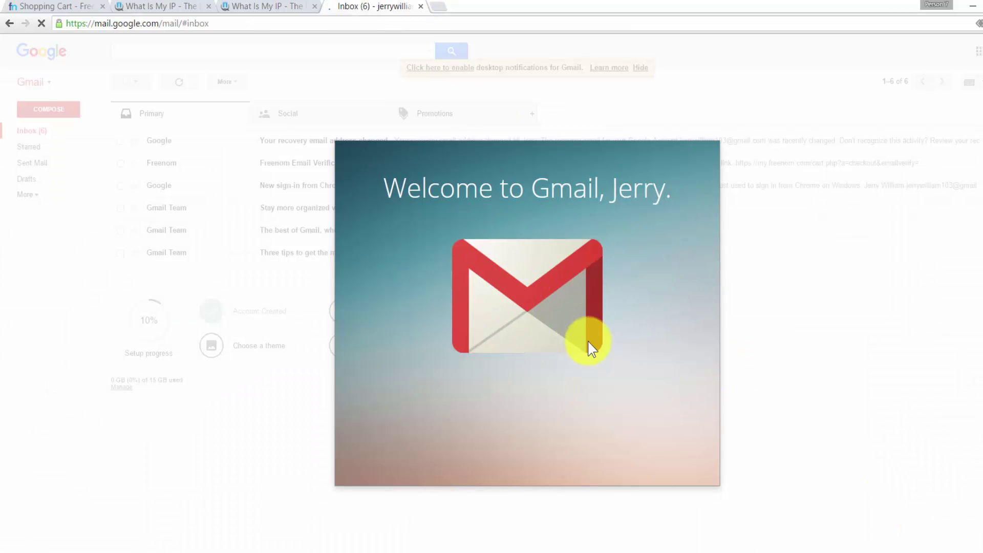
{"action": "left_click", "coordinate": [712, 150]}
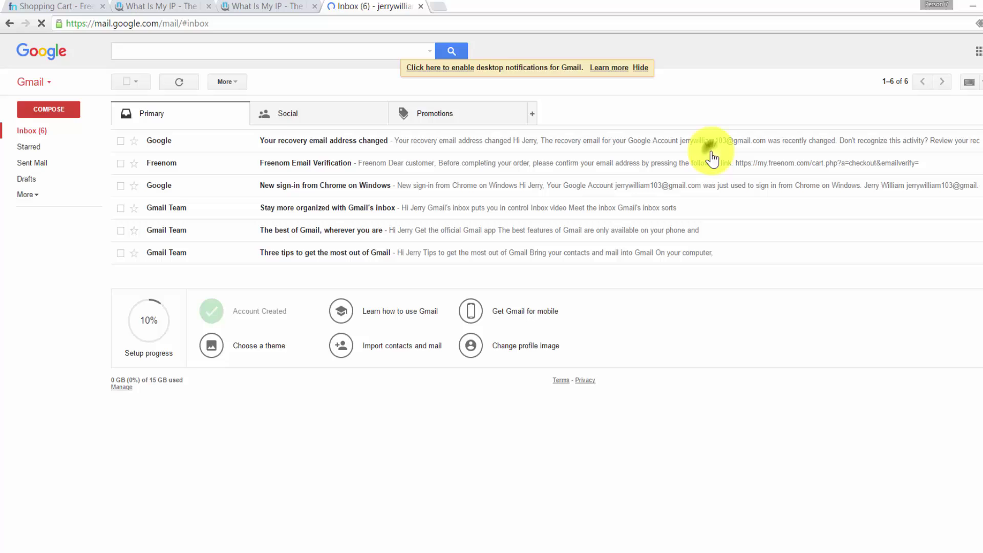
{"action": "left_click", "coordinate": [334, 169]}
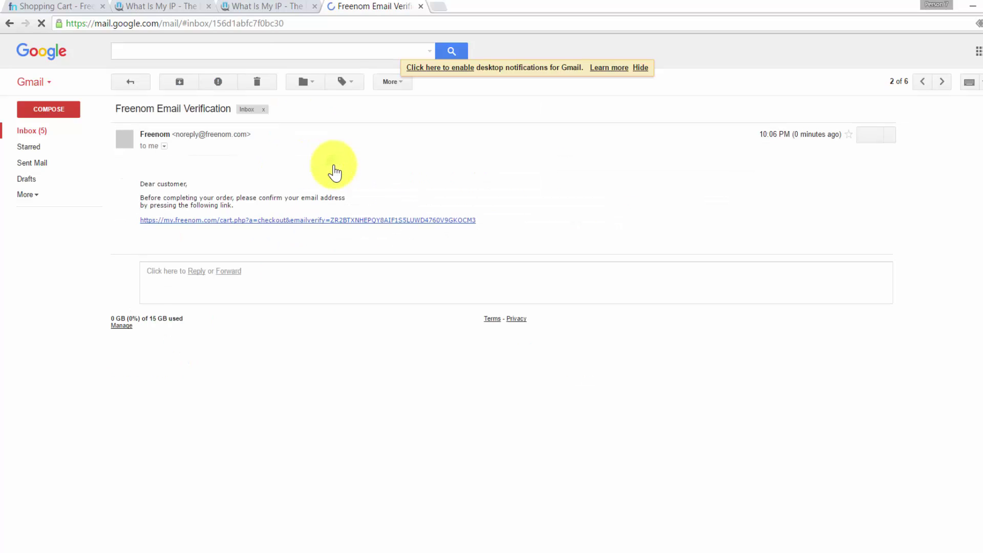
{"action": "left_click", "coordinate": [330, 251]}
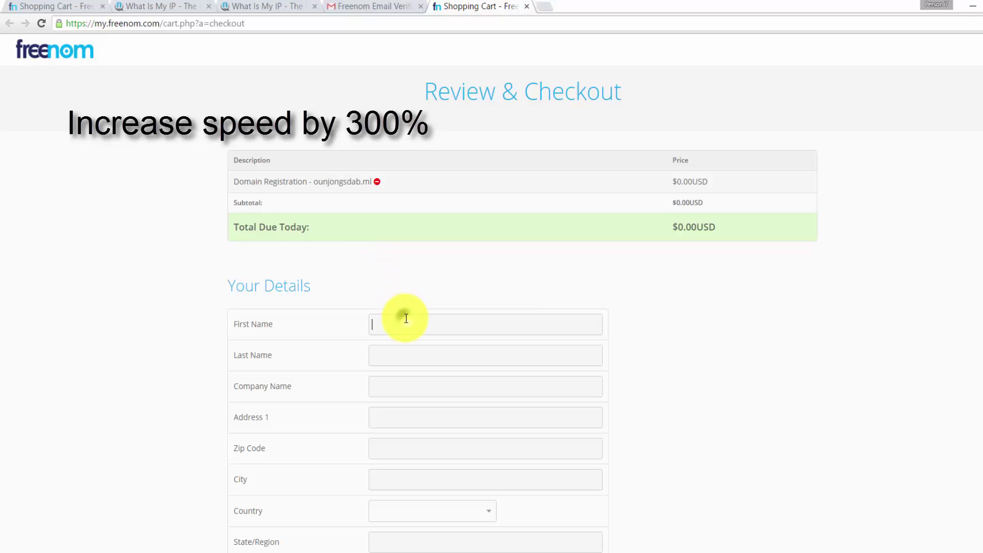
- Choose Cambodia as the country in the Your Details form
{"action": "scroll", "coordinate": [507, 373], "scroll_direction": "down", "scroll_amount": 4}
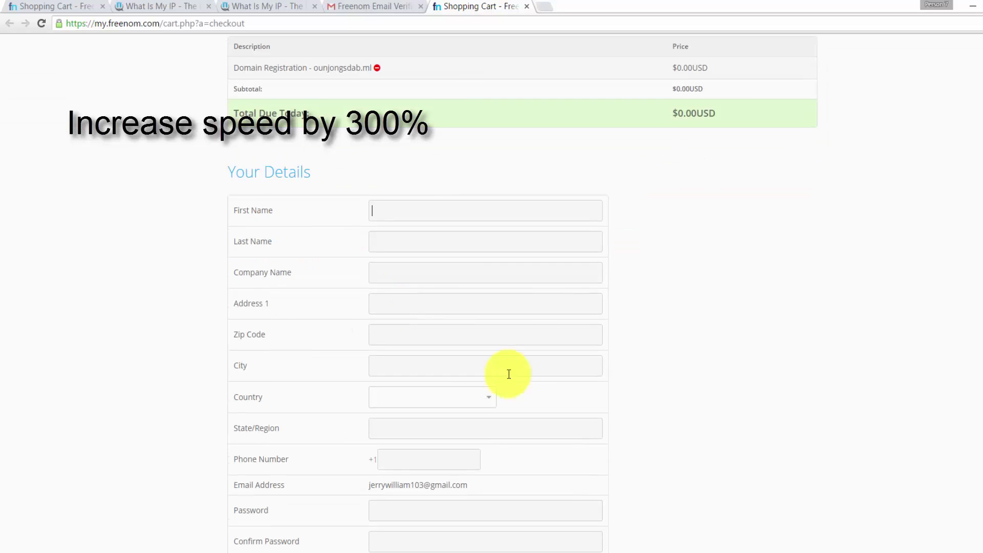
{"action": "left_click", "coordinate": [435, 302]}
{"action": "type", "text": "cam"}
{"action": "key", "text": "Return"}
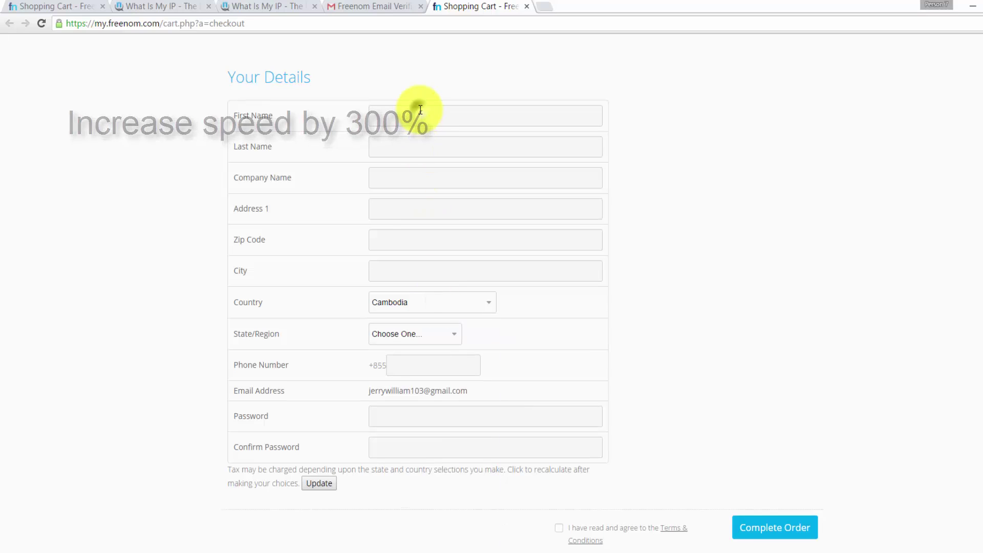
{"action": "left_click", "coordinate": [384, 6]}
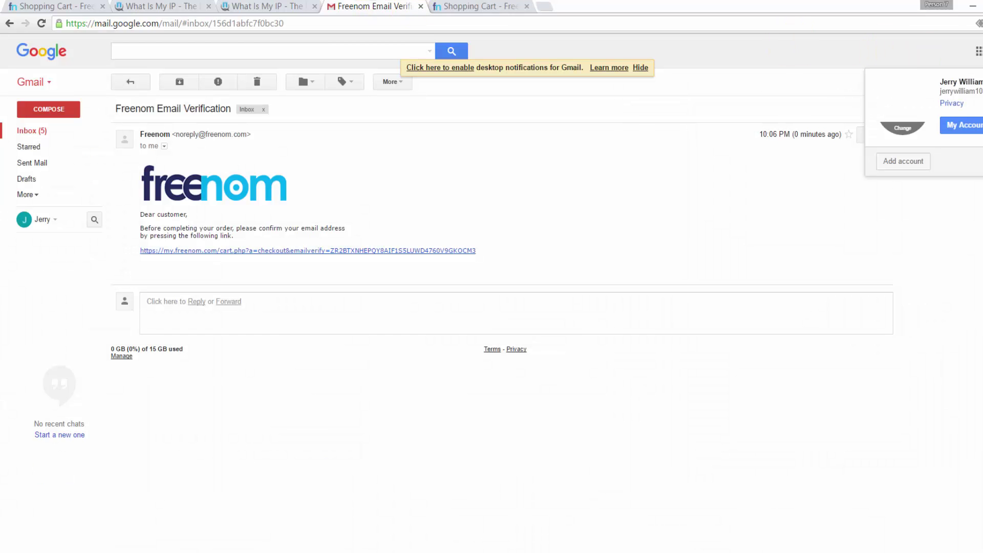
{"action": "left_click", "coordinate": [515, 6]}
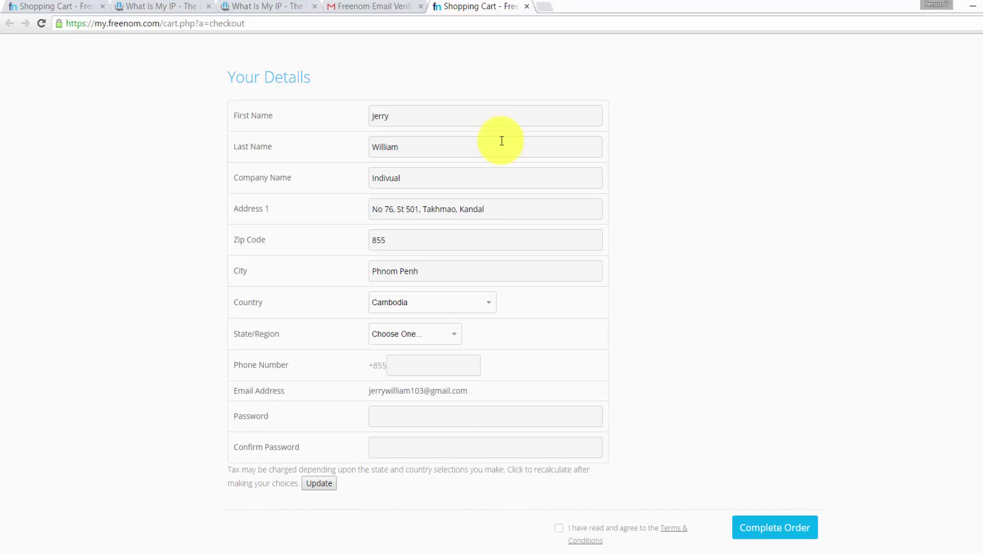
- Set the region to Kândal, enter the phone number, accept the terms, and complete the order
{"action": "left_click", "coordinate": [423, 333]}
{"action": "key", "text": "Down"}
{"action": "key", "text": "Down"}
{"action": "key", "text": "Down"}
{"action": "key", "text": "Down"}
{"action": "key", "text": "Down"}
{"action": "key", "text": "Down"}
{"action": "key", "text": "Down"}
{"action": "key", "text": "Down"}
{"action": "key", "text": "Down"}
{"action": "key", "text": "Down"}
{"action": "key", "text": "Down"}
{"action": "key", "text": "Down"}
{"action": "key", "text": "Down"}
{"action": "key", "text": "Down"}
{"action": "key", "text": "Return"}
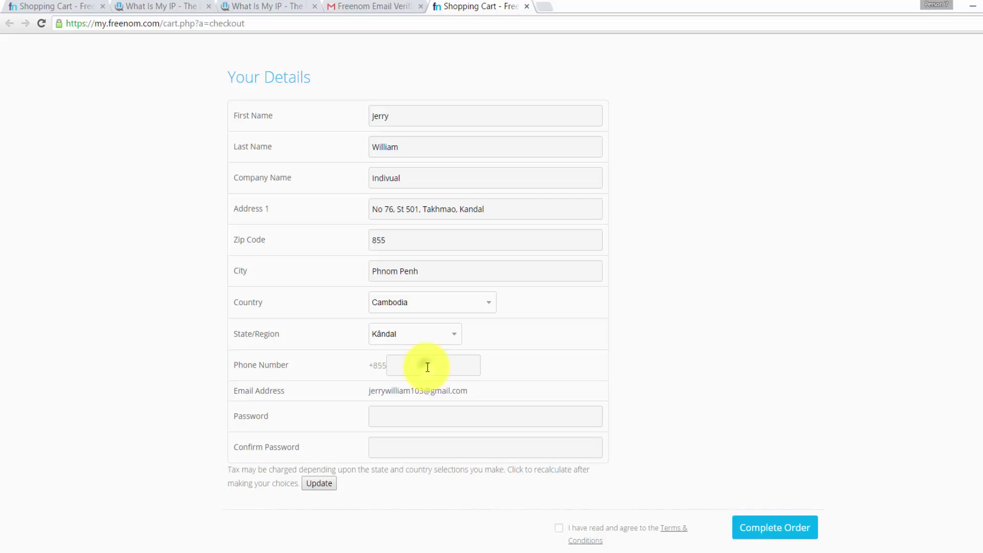
{"action": "left_click", "coordinate": [428, 367]}
{"action": "type", "text": "86334497"}
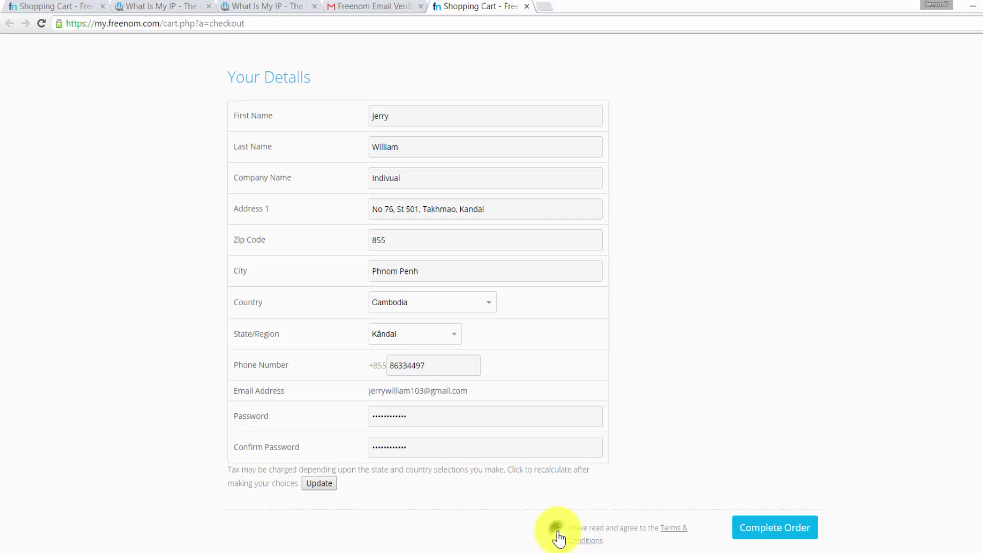
{"action": "left_click", "coordinate": [560, 528]}
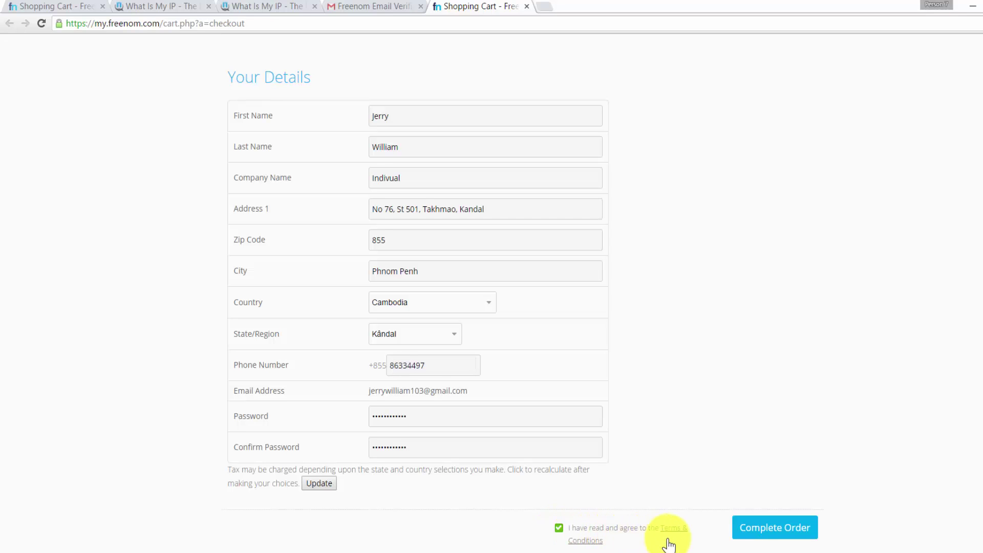
{"action": "left_click", "coordinate": [779, 532]}
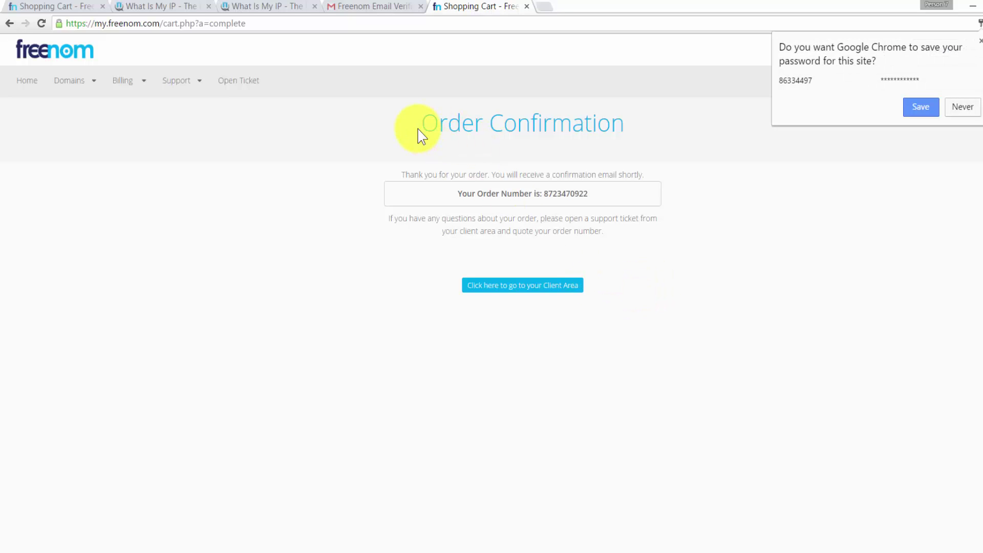
- Save the password, view ounjongsdab.ml in My Domains, then type 'hostinger' in a new tab
{"action": "left_click", "coordinate": [906, 106]}
{"action": "mouse_move", "coordinate": [83, 88]}
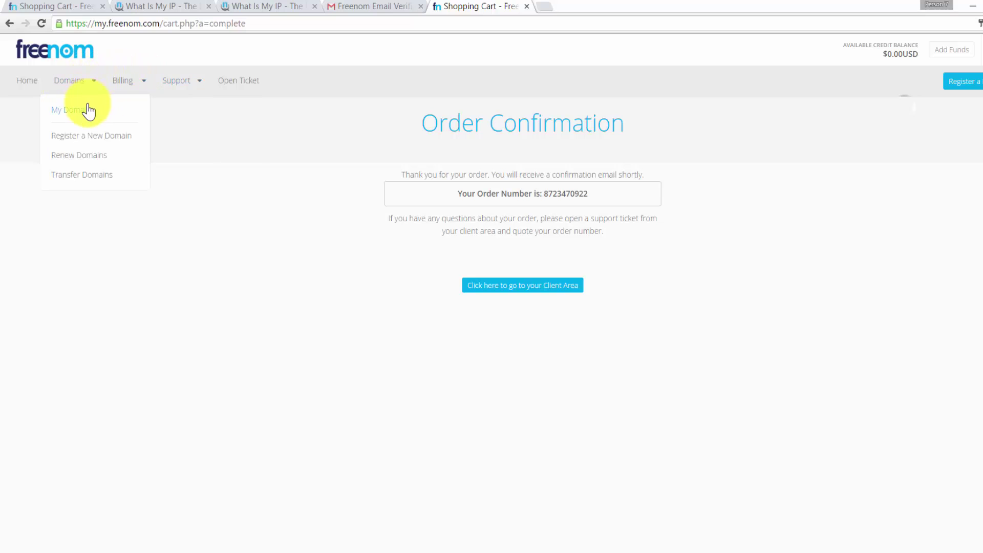
{"action": "left_click", "coordinate": [89, 111]}
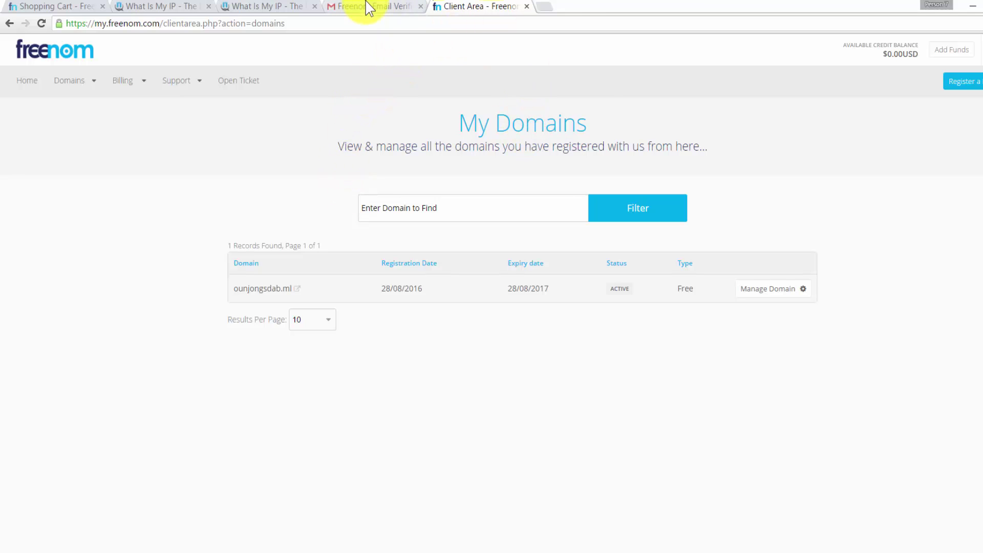
{"action": "left_click", "coordinate": [541, 7]}
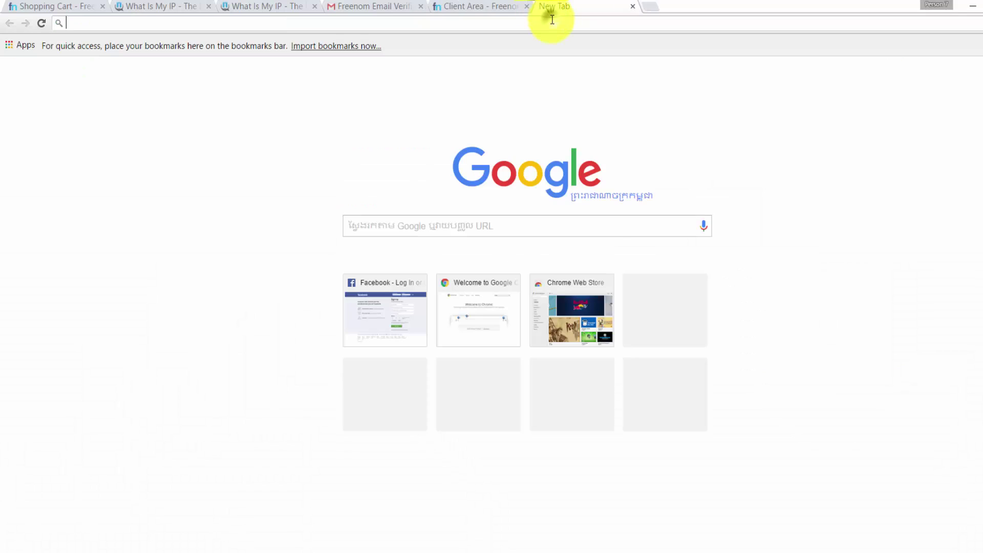
{"action": "type", "text": "hostinger"}
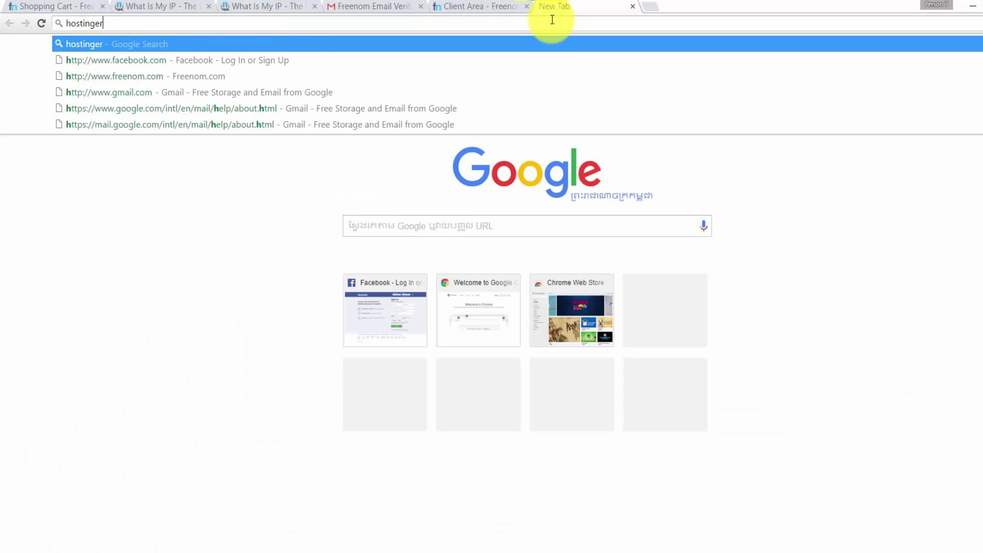
- Search Google for hostinger, then tick the three Domain checklist steps as done in OneNote
{"action": "key", "text": "Return"}
{"action": "key", "text": "alt+Tab"}
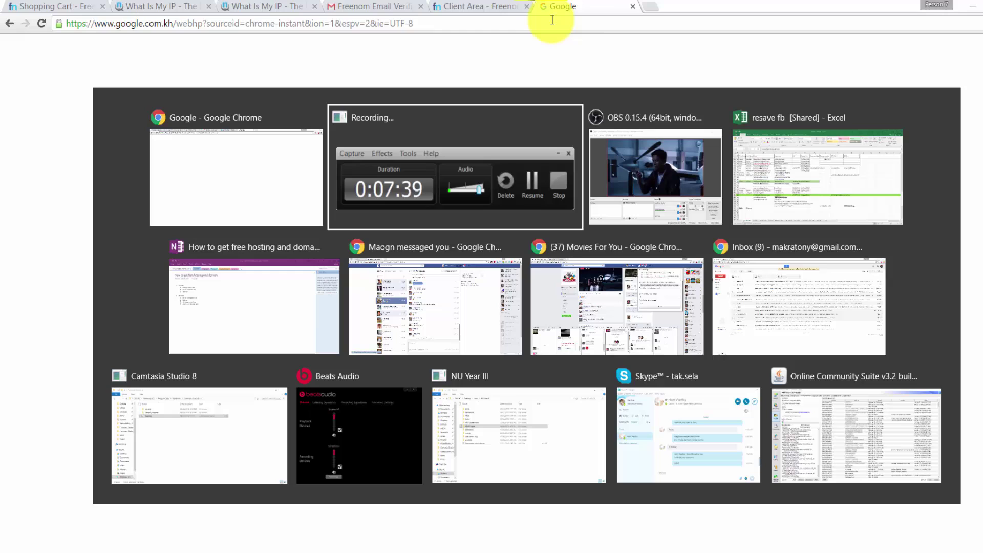
{"action": "key", "text": "alt+Tab"}
{"action": "key", "text": "alt+Tab"}
{"action": "key", "text": "alt+Tab"}
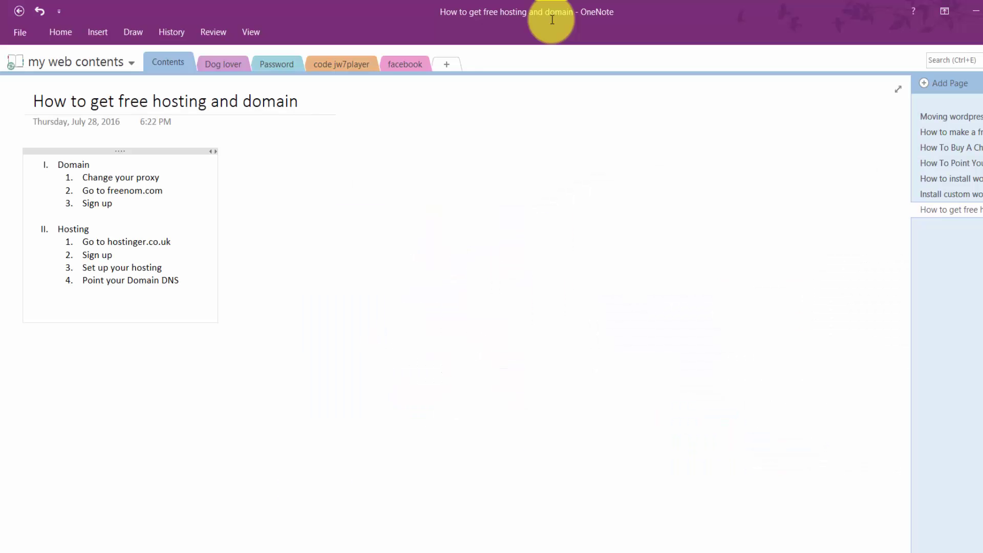
{"action": "left_click_drag", "start_coordinate": [128, 203], "coordinate": [80, 177]}
{"action": "key", "text": "ctrl+1"}
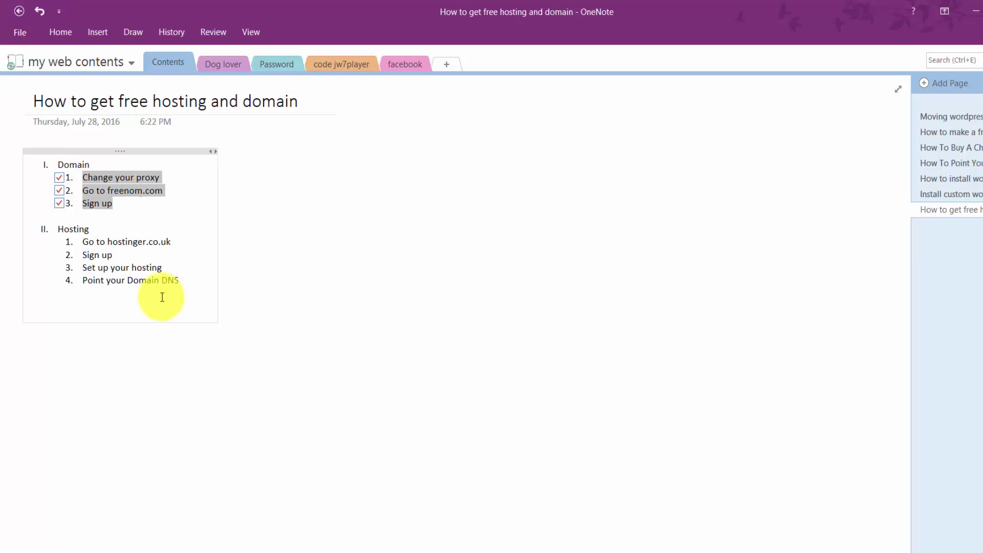
{"action": "left_click", "coordinate": [122, 256]}
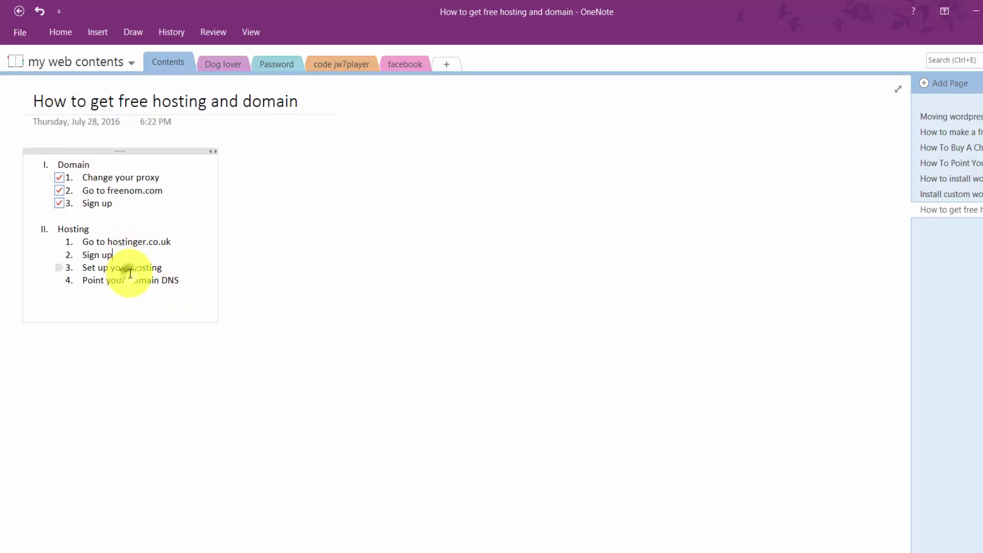
{"action": "left_click", "coordinate": [159, 280]}
- Open the Hostinger site and take the free 12-month hosting (£0.00) from the cart to checkout
{"action": "key", "text": "alt+Tab"}
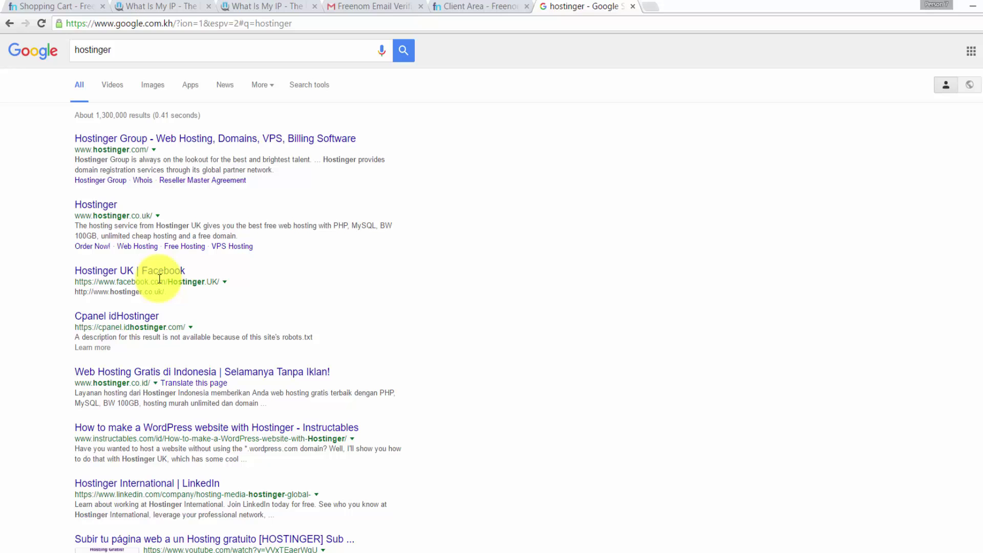
{"action": "left_click", "coordinate": [107, 206]}
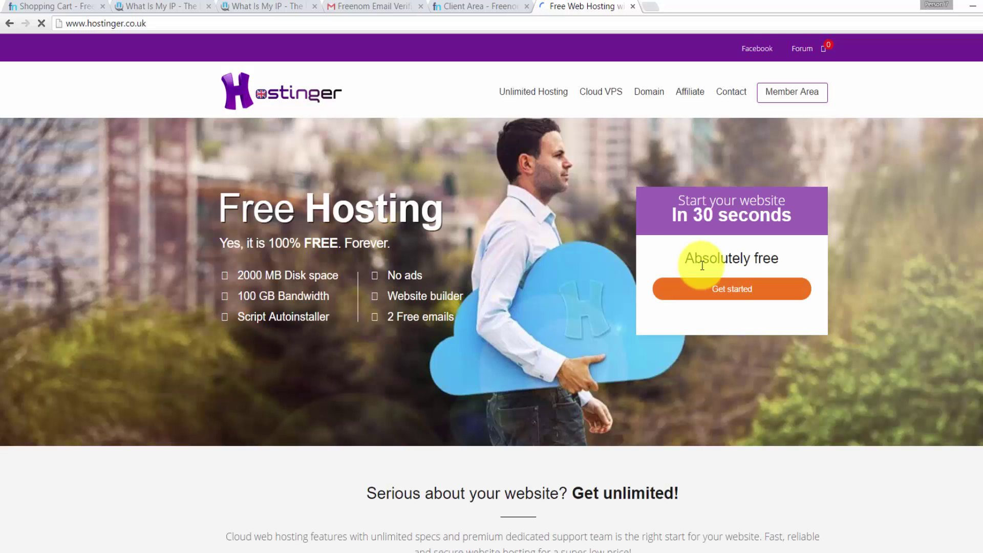
{"action": "left_click", "coordinate": [724, 296]}
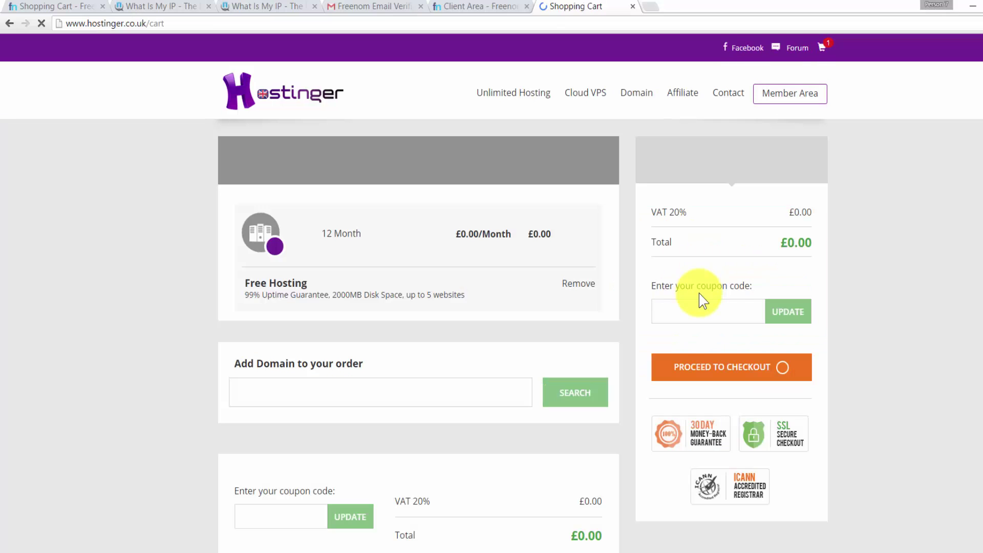
{"action": "left_click", "coordinate": [710, 372]}
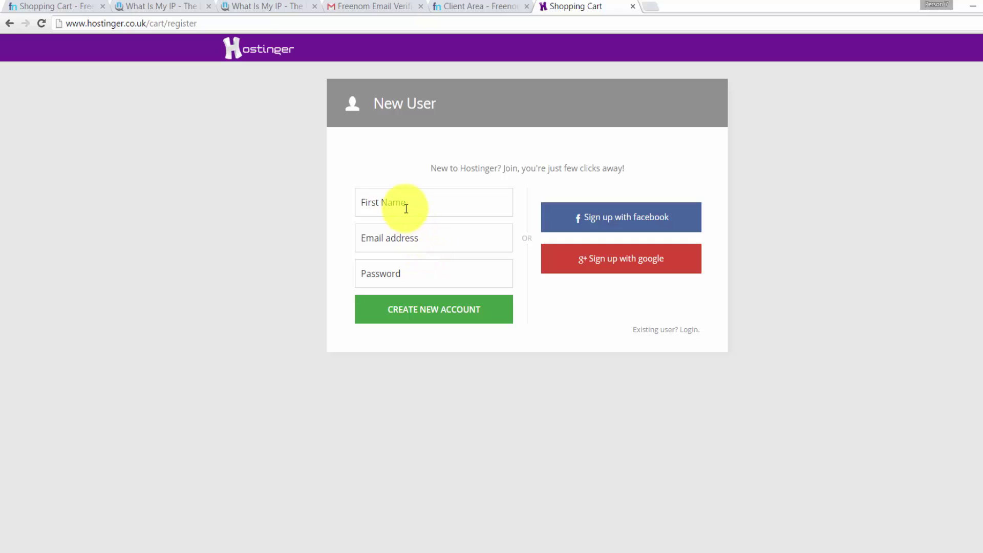
- Fill in the sign-up form's first name and password fields
{"action": "type", "text": "Jer"}
{"action": "key", "text": "Down"}
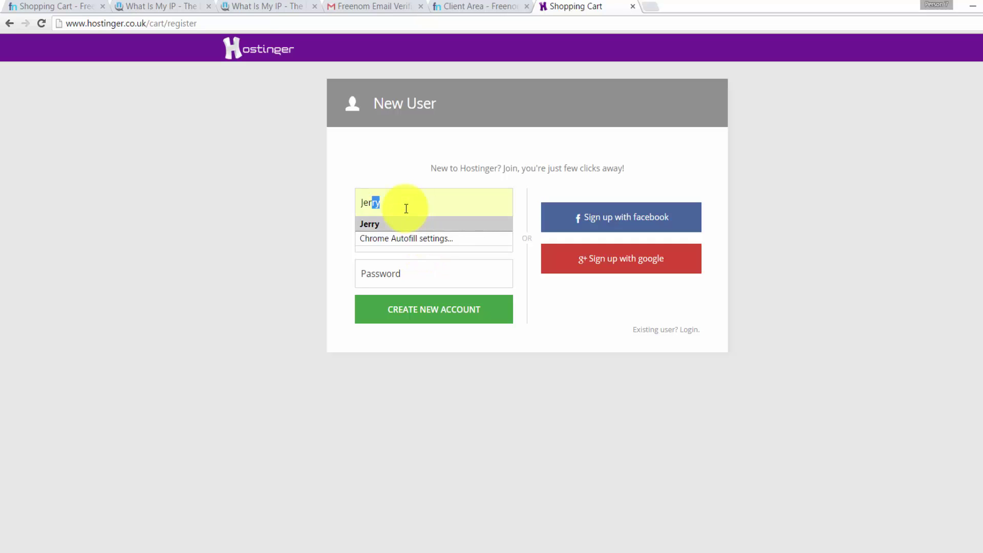
{"action": "key", "text": "Tab"}
{"action": "type", "text": "Willi"}
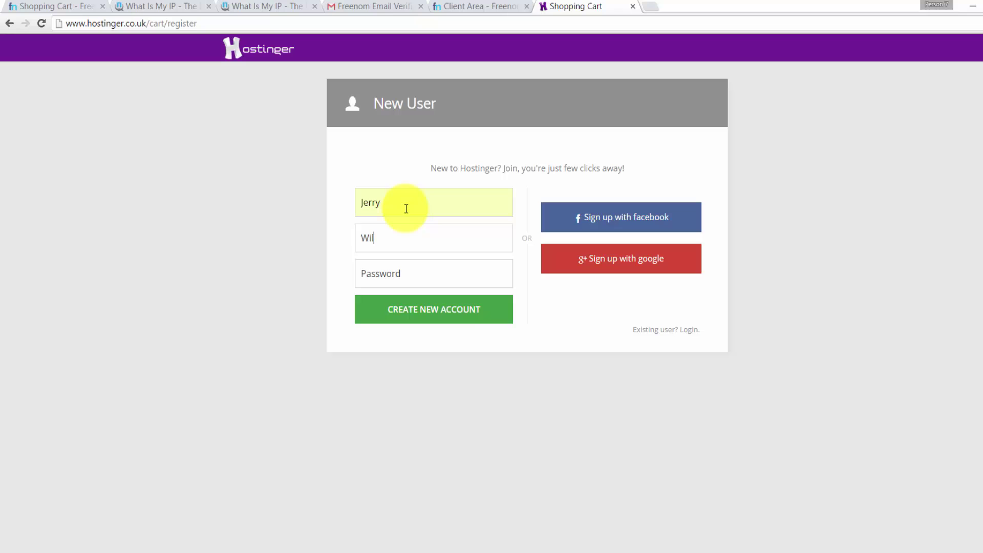
{"action": "type", "text": "a"}
{"action": "key", "text": "BackSpace"}
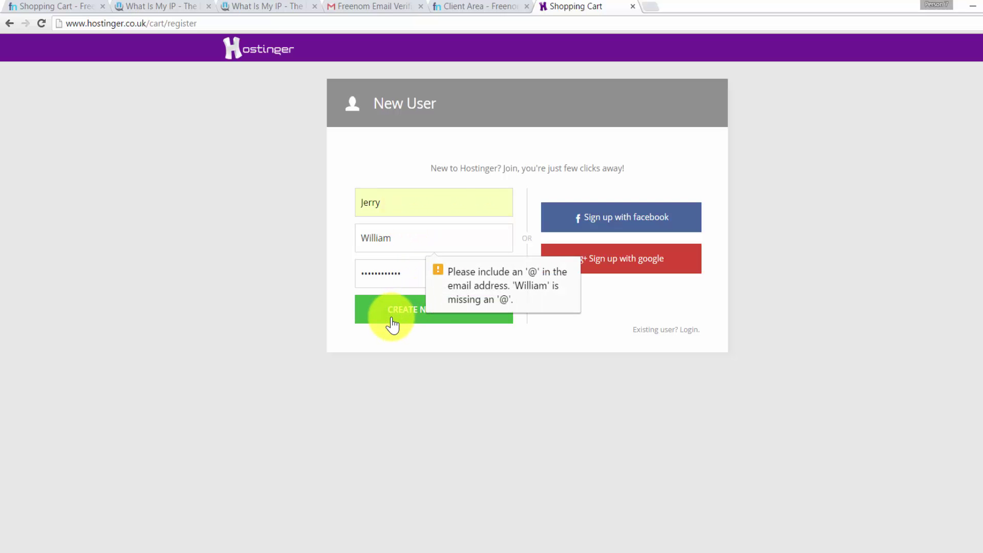
- Replace the invalid email, create the account, accept the terms and complete the free order
{"action": "double_click", "coordinate": [442, 226]}
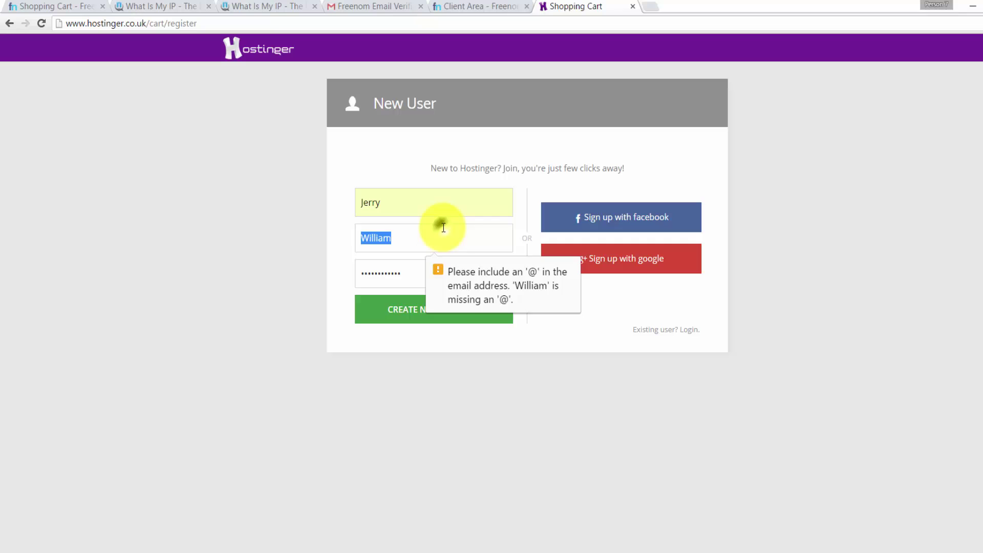
{"action": "key", "text": "BackSpace"}
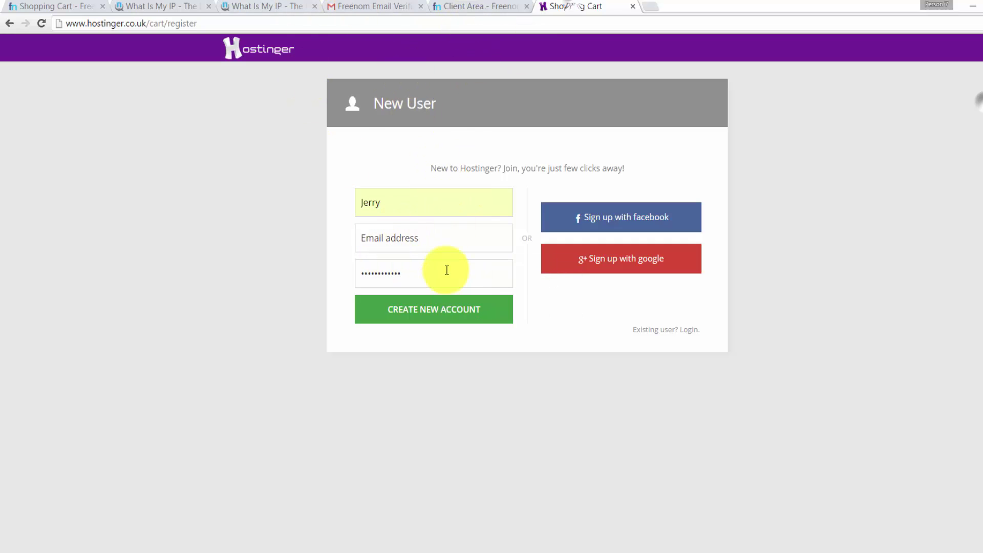
{"action": "key", "text": "ctrl+v"}
{"action": "left_click", "coordinate": [419, 313]}
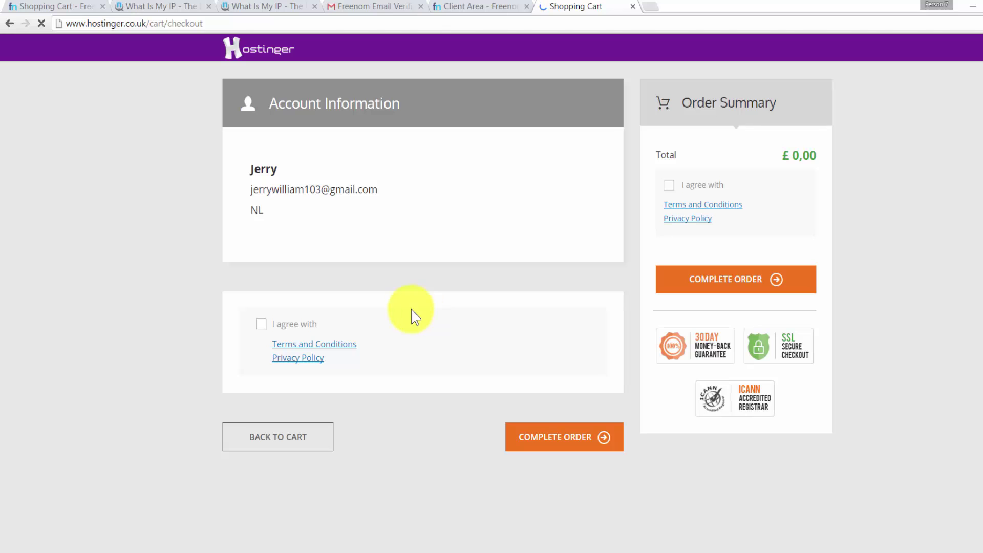
{"action": "left_click", "coordinate": [262, 324]}
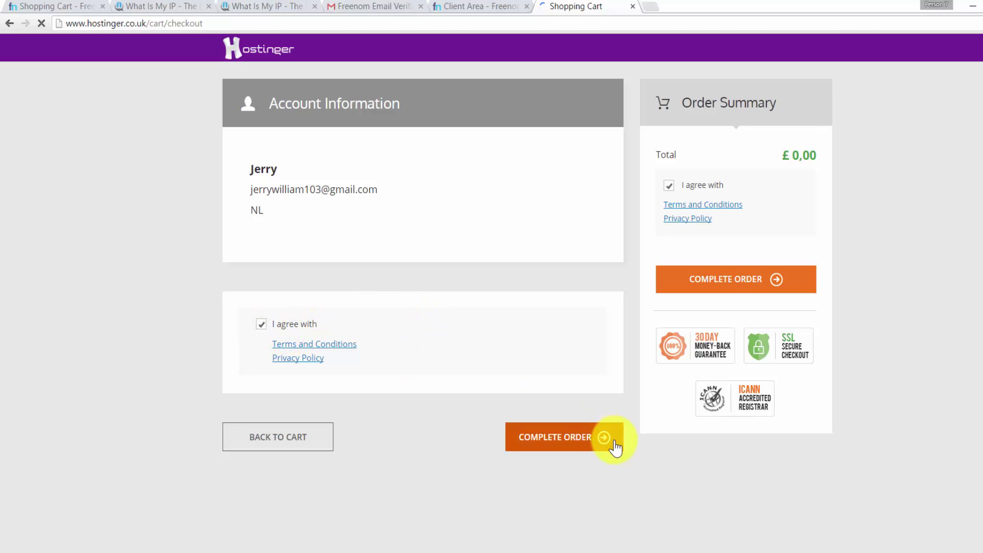
{"action": "left_click", "coordinate": [597, 445]}
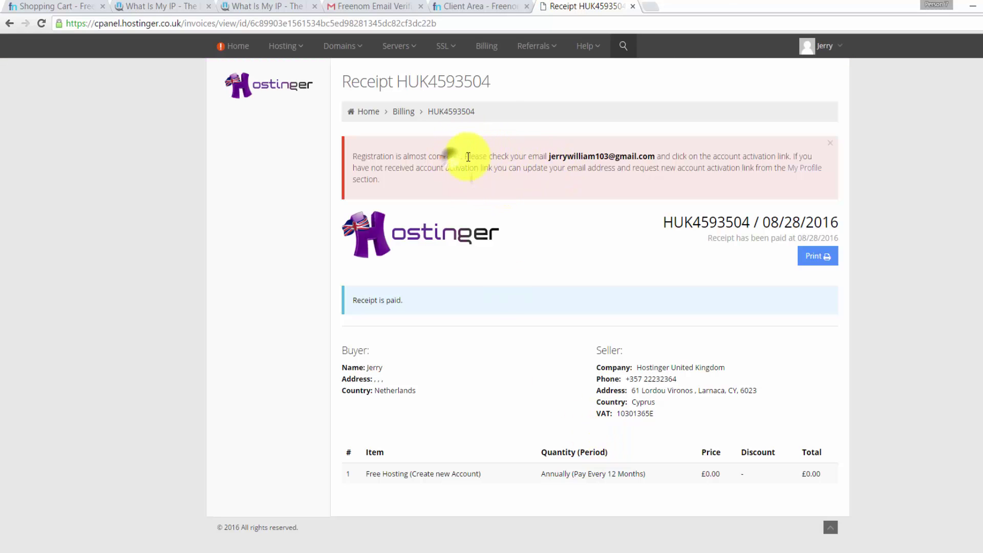
- Open Hostinger's Client Sign Up Confirmation email in the Gmail Inbox and follow its activation link
{"action": "left_click_drag", "start_coordinate": [468, 156], "coordinate": [556, 159]}
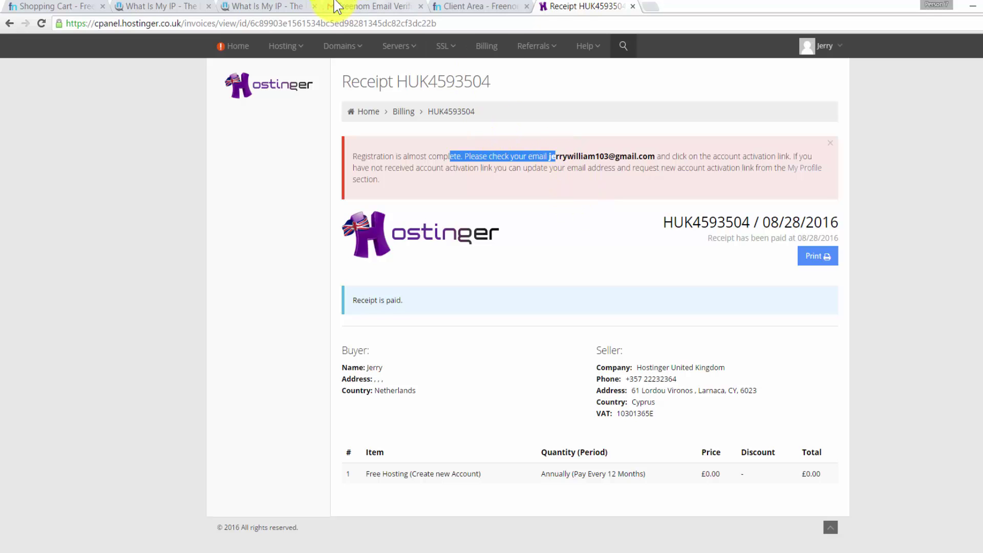
{"action": "left_click", "coordinate": [336, 7]}
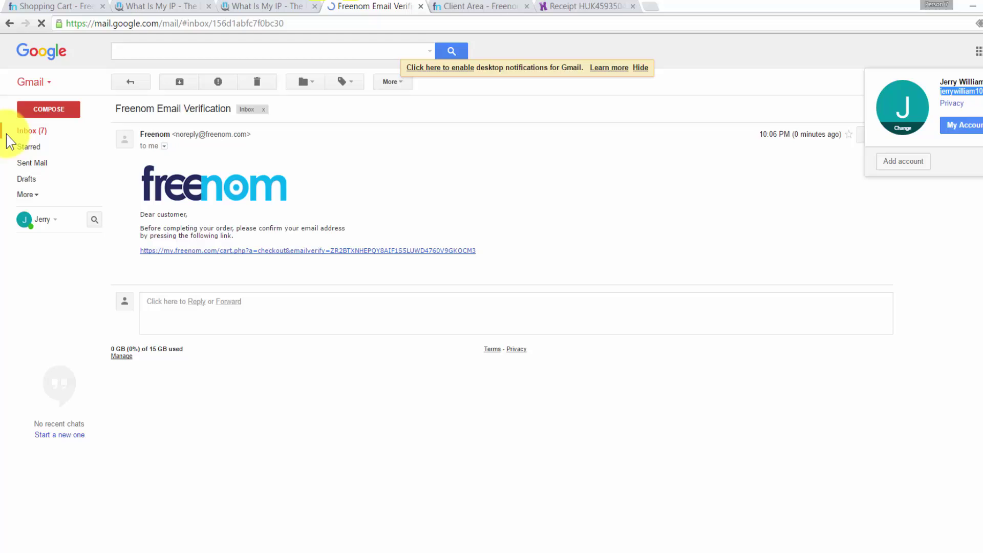
{"action": "left_click", "coordinate": [36, 132]}
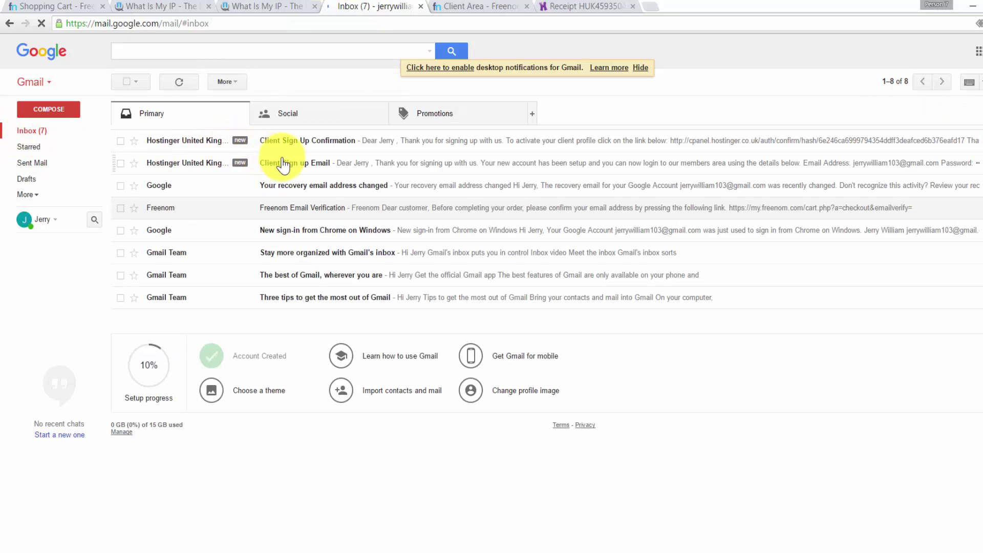
{"action": "left_click", "coordinate": [311, 145]}
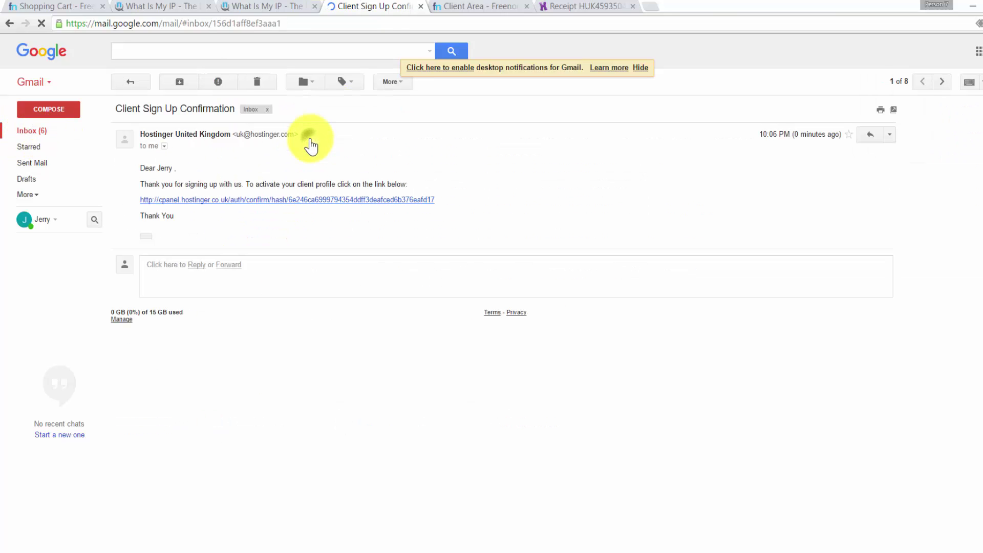
{"action": "left_click", "coordinate": [330, 199]}
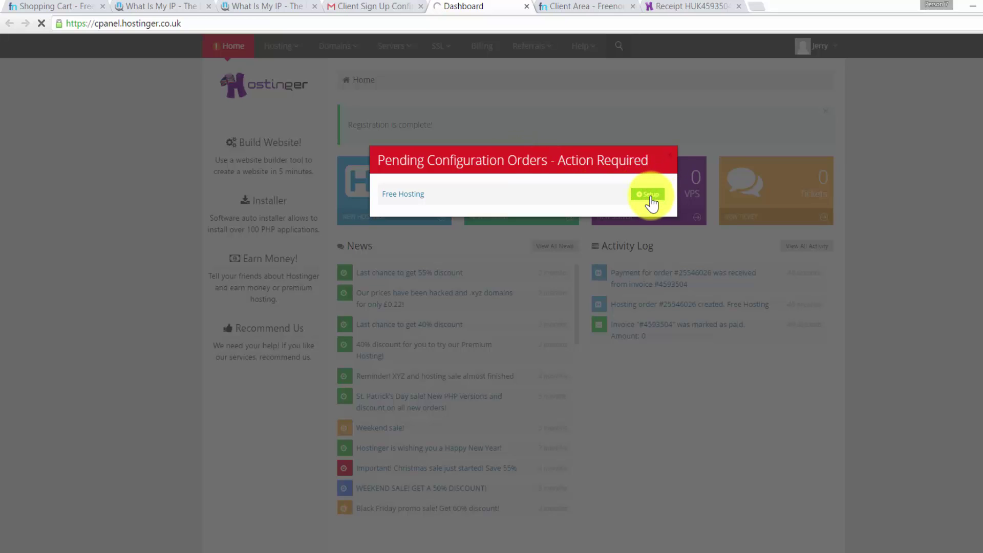
{"action": "left_click", "coordinate": [583, 7]}
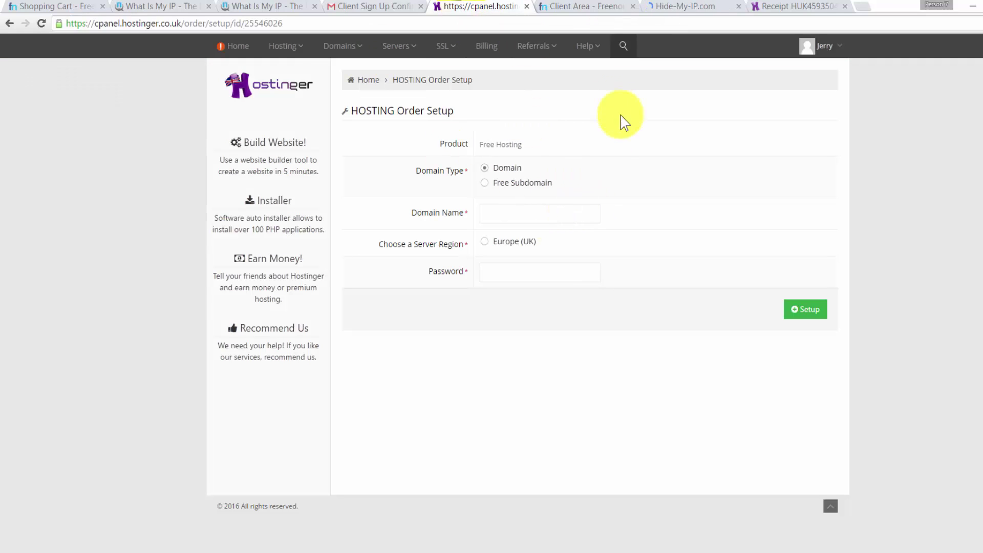
{"action": "left_click_drag", "start_coordinate": [392, 111], "coordinate": [536, 193]}
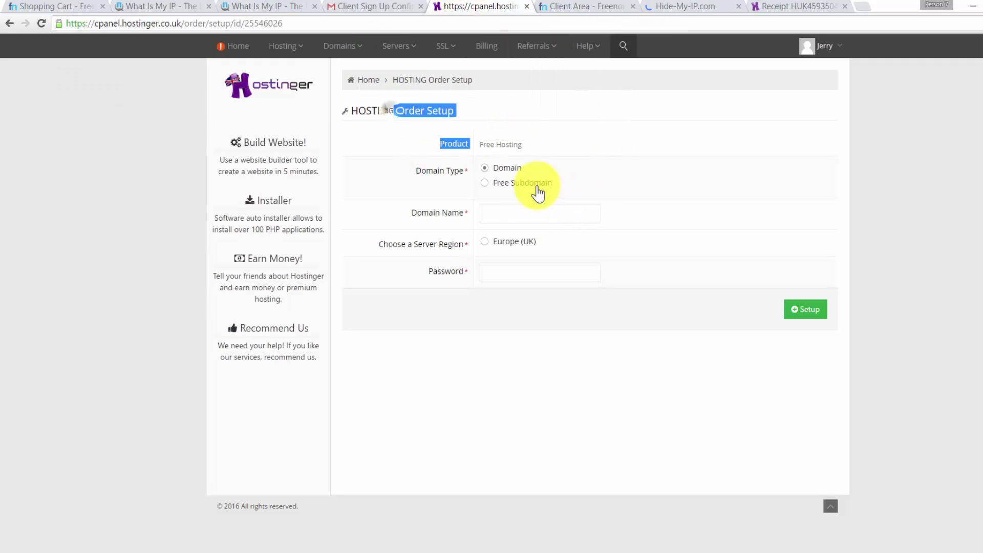
{"action": "left_click", "coordinate": [542, 220]}
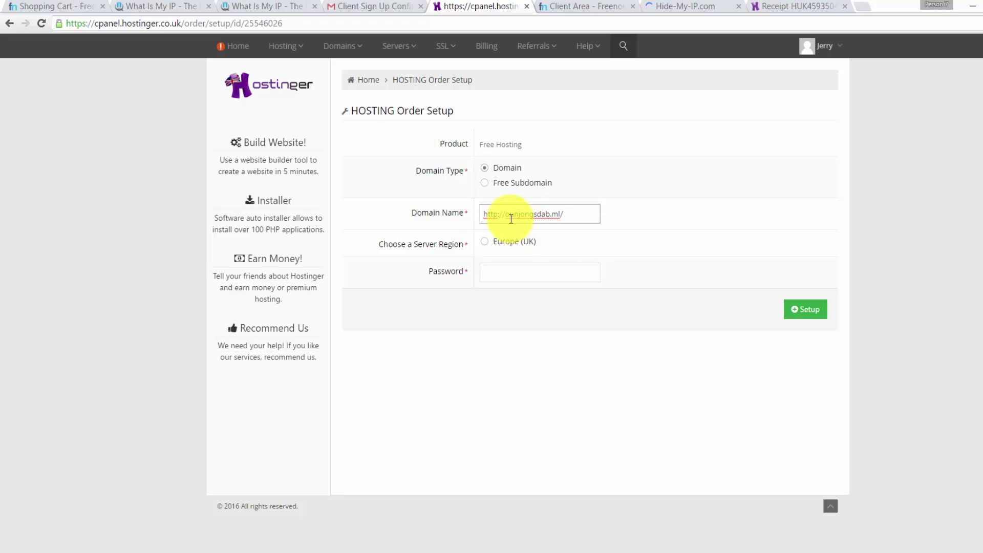
{"action": "key", "text": "BackSpace"}
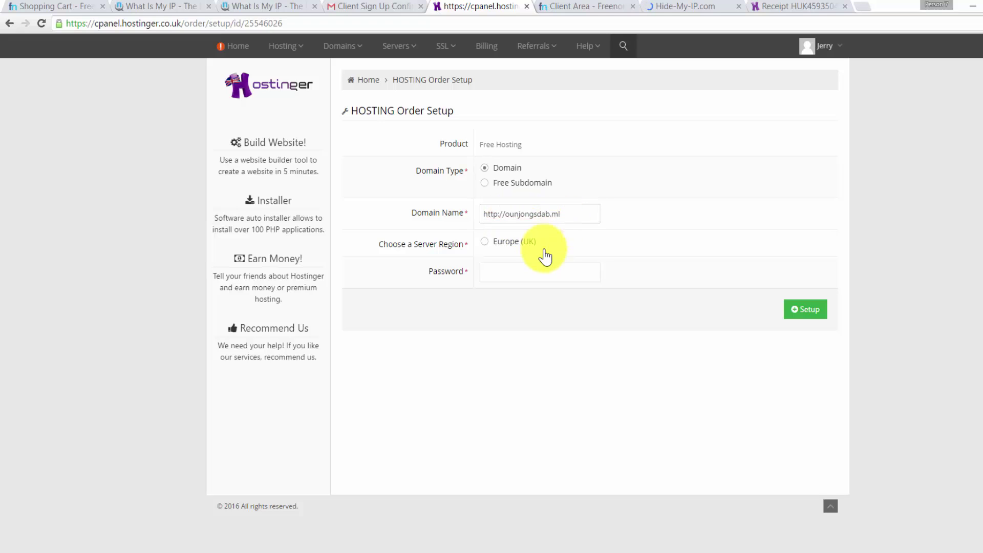
{"action": "left_click", "coordinate": [517, 277]}
{"action": "left_click", "coordinate": [493, 243]}
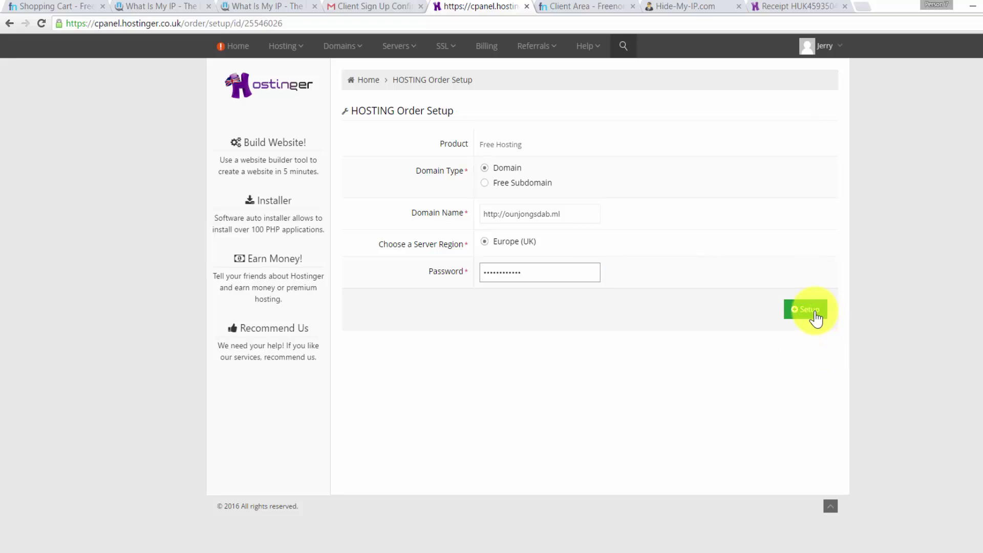
{"action": "left_click", "coordinate": [814, 311]}
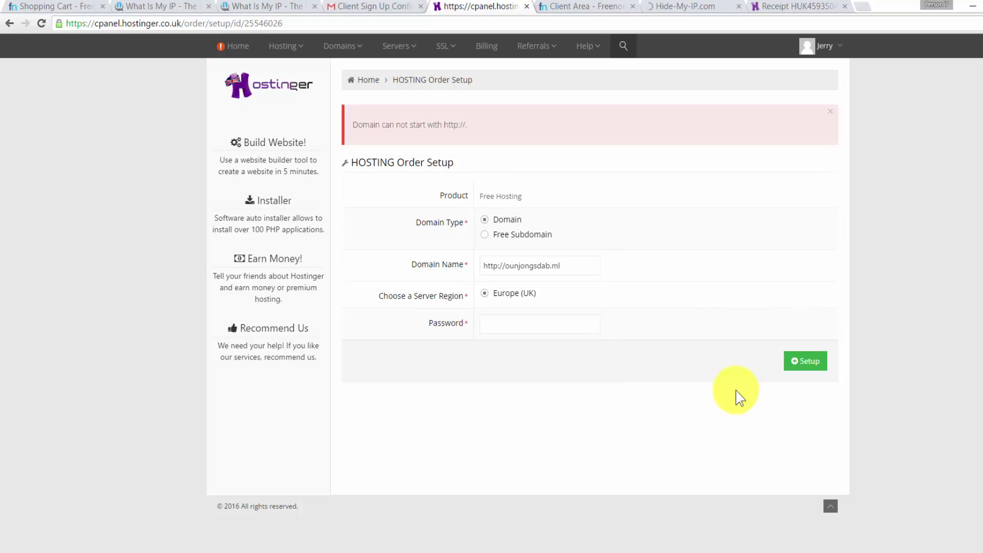
{"action": "left_click_drag", "start_coordinate": [505, 266], "coordinate": [468, 280]}
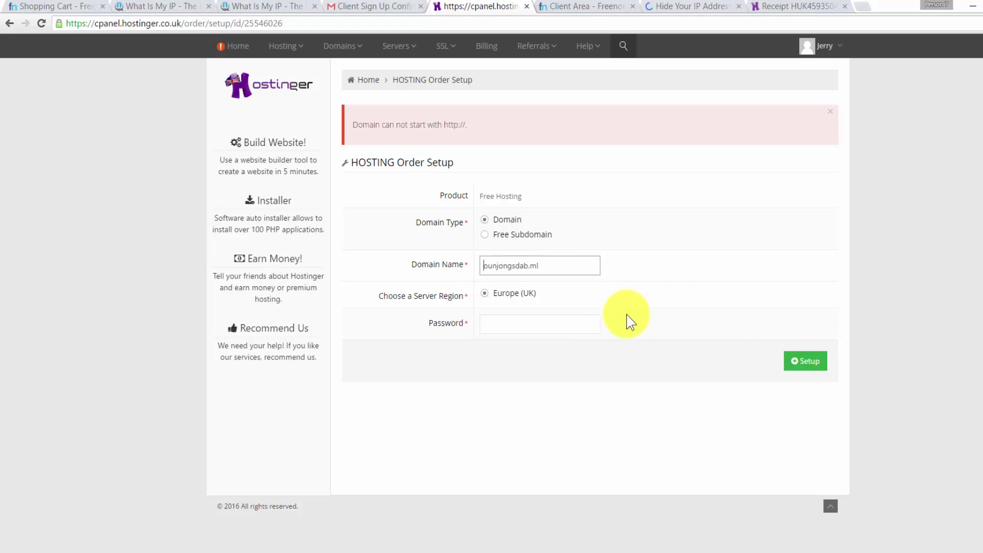
{"action": "left_click", "coordinate": [578, 318]}
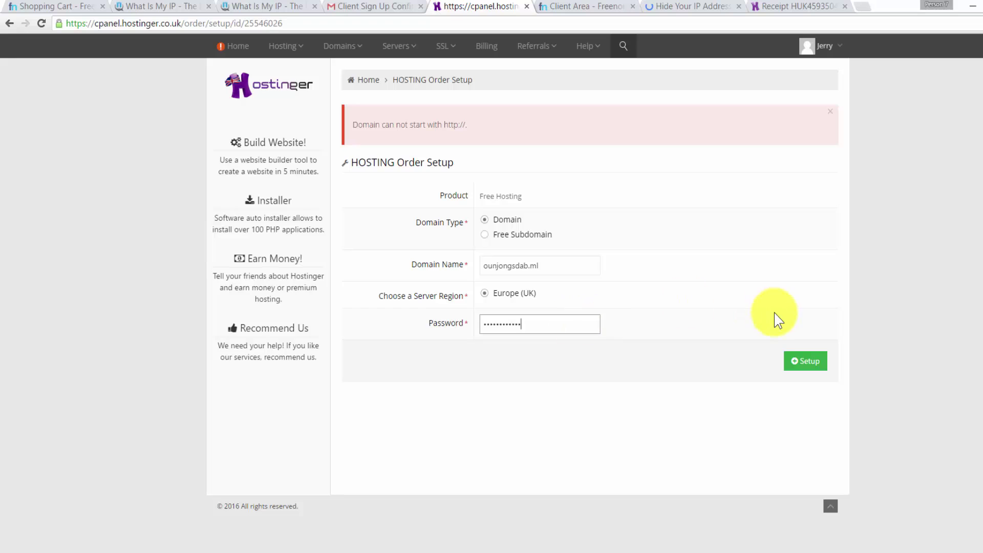
{"action": "left_click", "coordinate": [803, 364]}
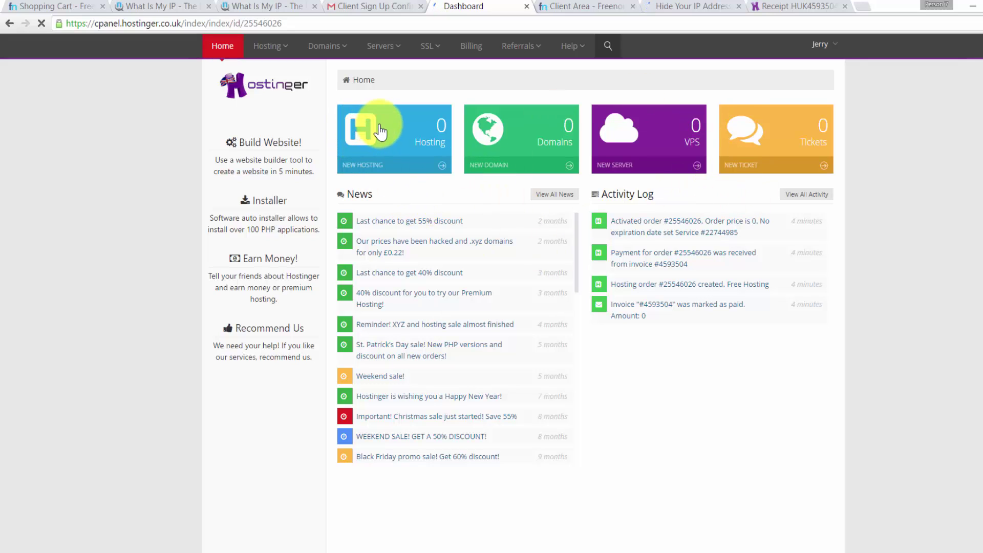
- Open the ounjongsdab.ml account Details in Hostinger and copy nameserver ns1.hostinger.co.uk
{"action": "left_click", "coordinate": [587, 8]}
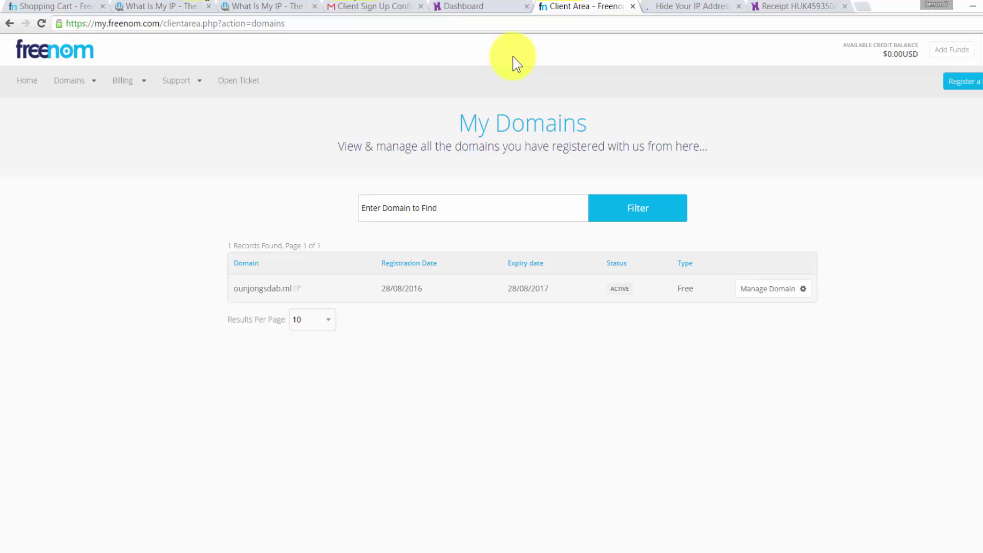
{"action": "left_click", "coordinate": [456, 6]}
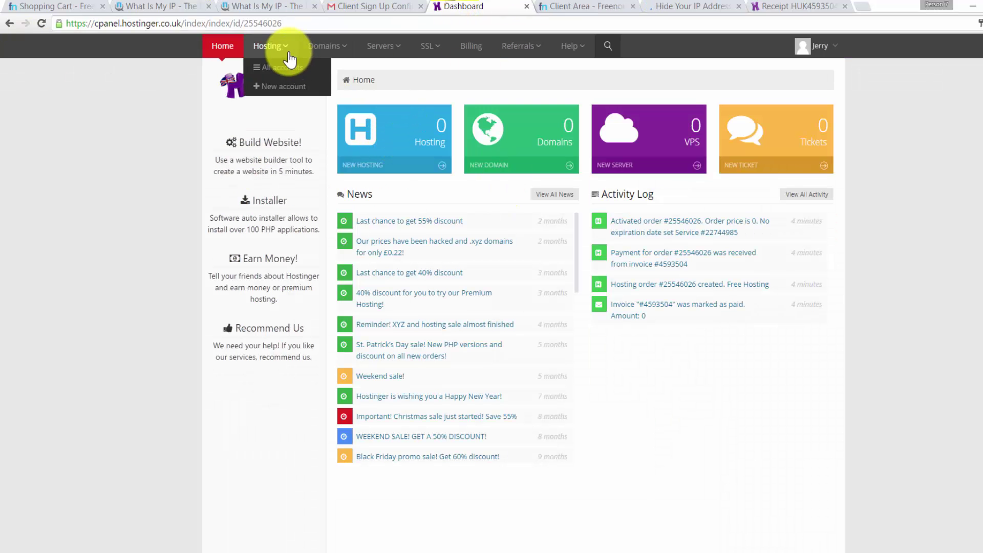
{"action": "left_click", "coordinate": [289, 73]}
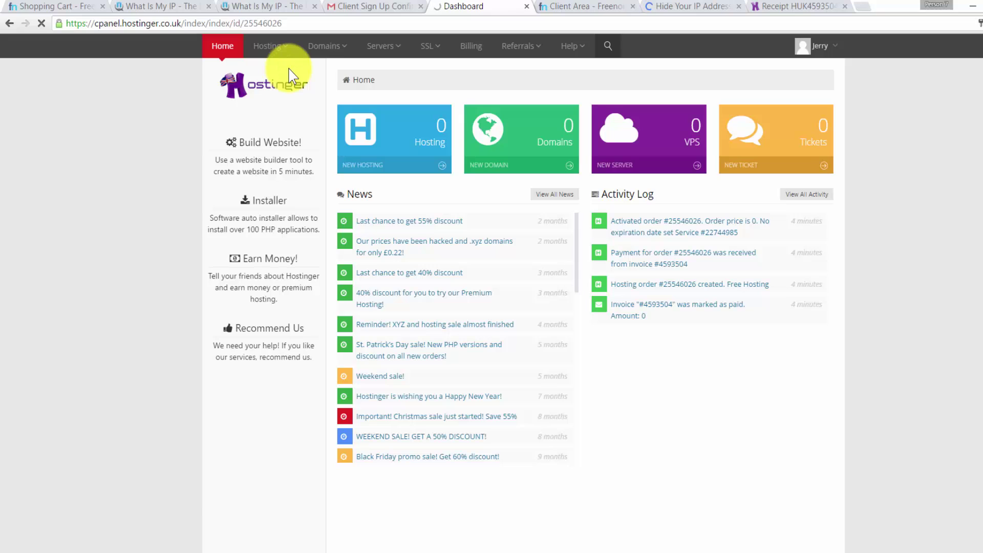
{"action": "left_click", "coordinate": [417, 223]}
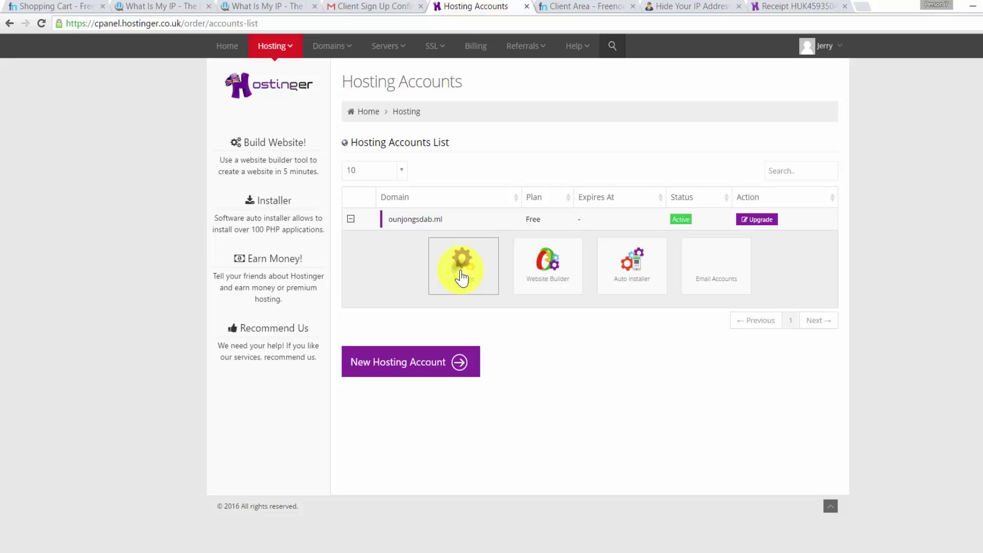
{"action": "left_click", "coordinate": [462, 277]}
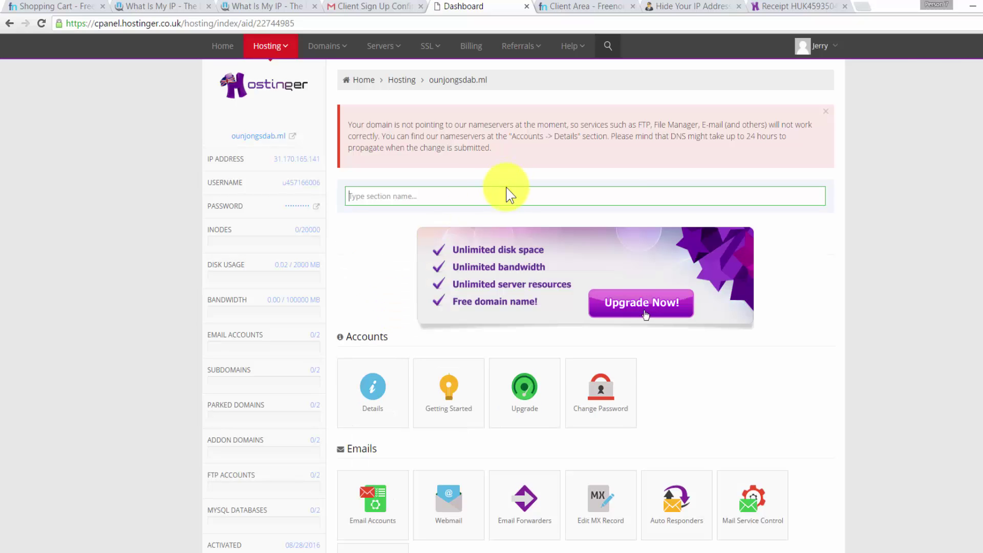
{"action": "left_click", "coordinate": [379, 385]}
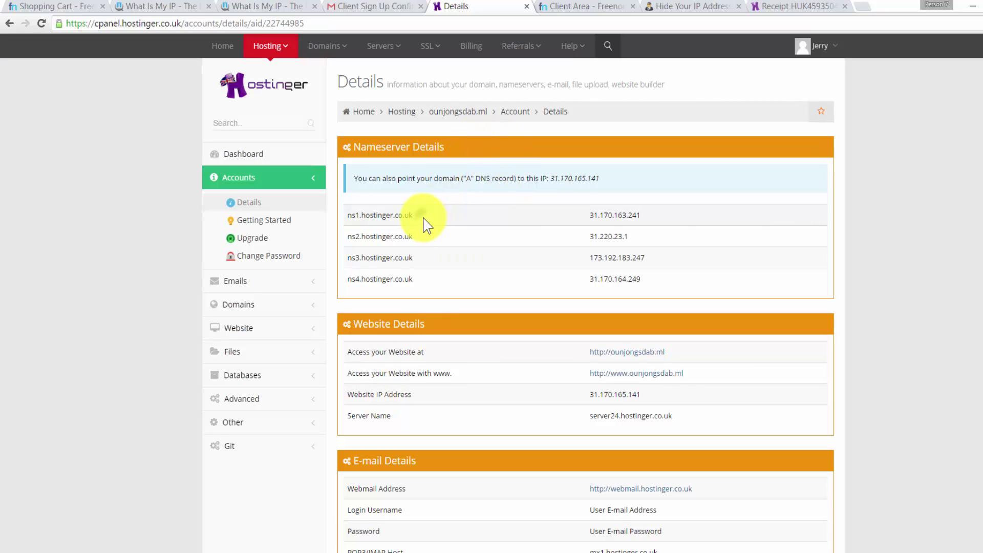
{"action": "left_click_drag", "start_coordinate": [417, 215], "coordinate": [350, 214]}
{"action": "key", "text": "ctrl+c"}
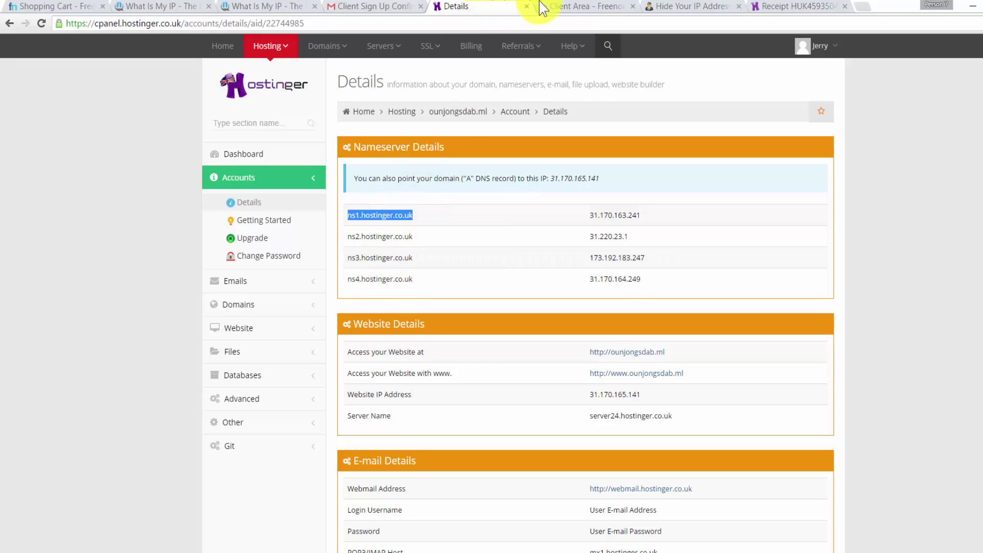
{"action": "left_click", "coordinate": [579, 6]}
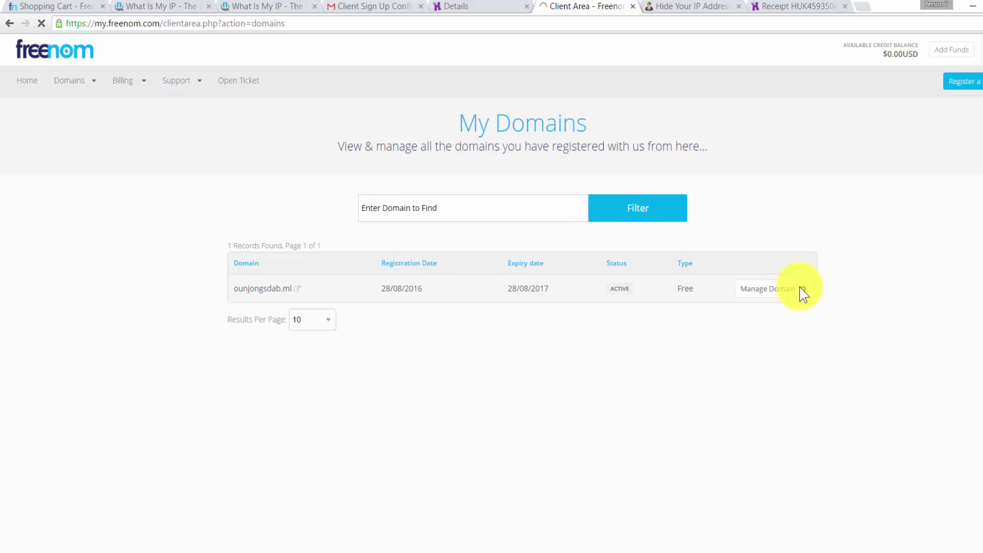
- Open ounjongsdab.ml's Nameservers settings in Freenom and paste into Nameserver 1
{"action": "left_click", "coordinate": [364, 185]}
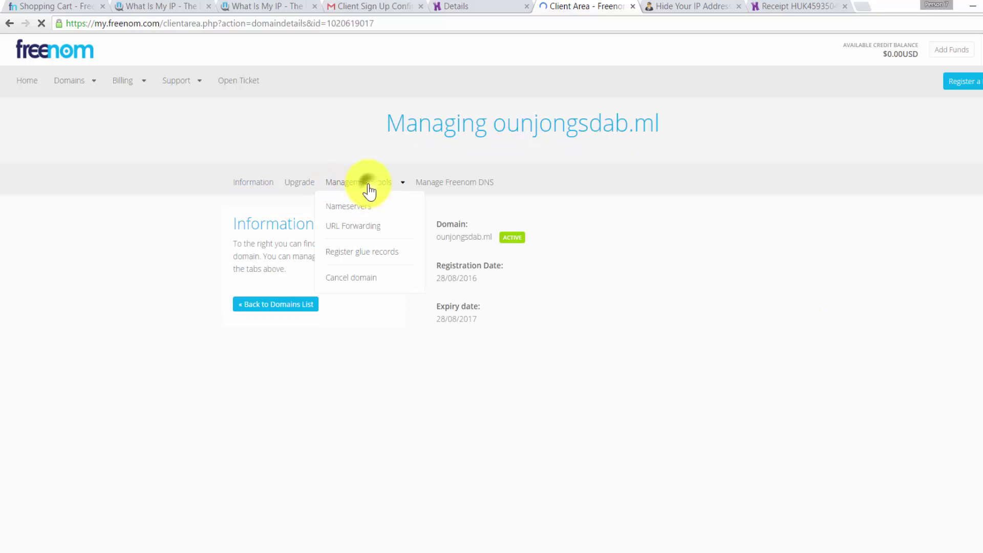
{"action": "left_click", "coordinate": [371, 205]}
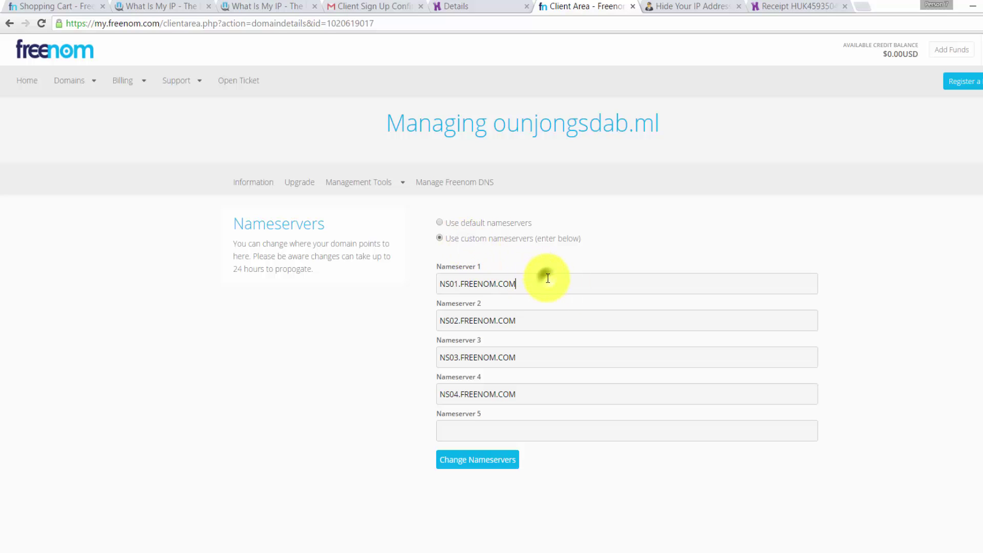
{"action": "key", "text": "ctrl+a"}
{"action": "key", "text": "ctrl+v"}
{"action": "key", "text": "Tab"}
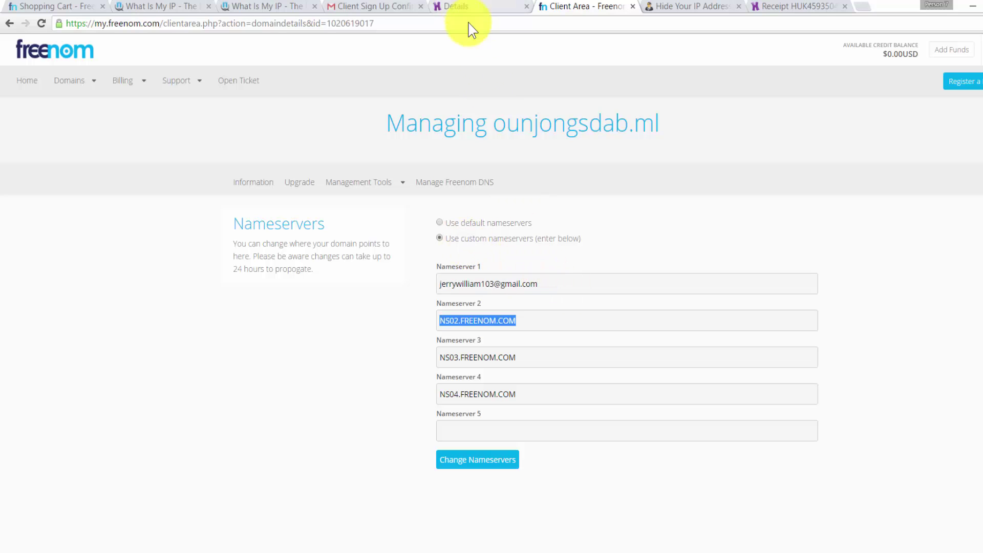
{"action": "left_click", "coordinate": [466, 3]}
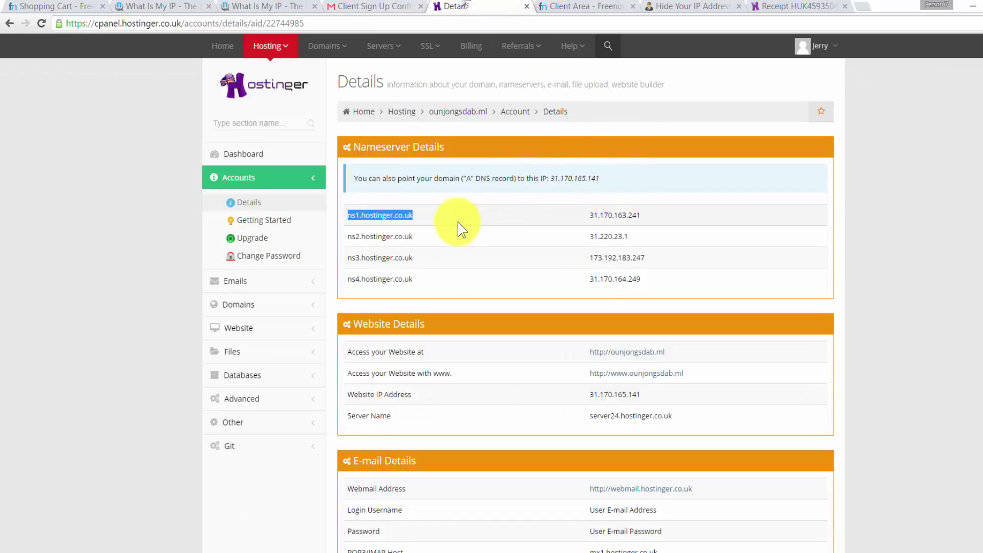
{"action": "left_click", "coordinate": [601, 7]}
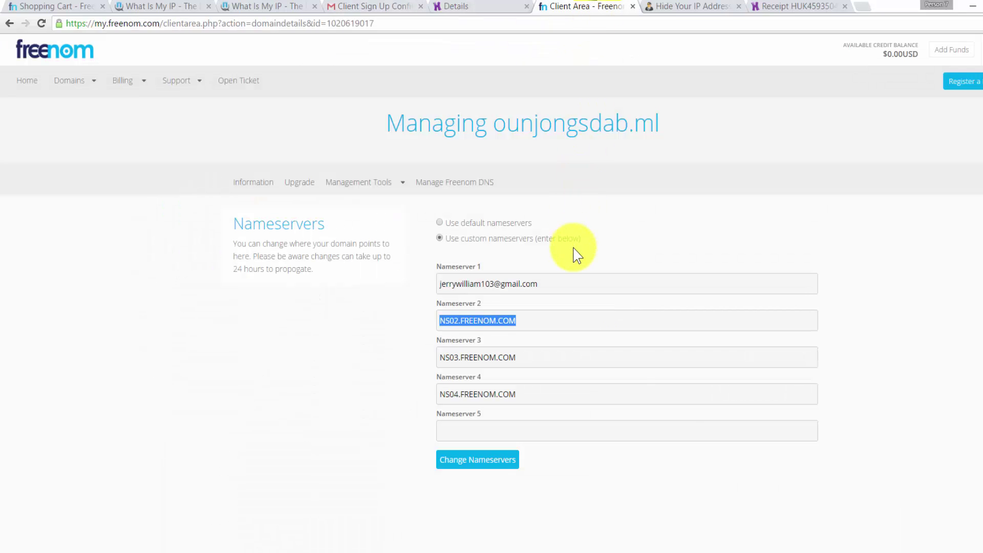
- Paste the Hostinger nameserver into Nameservers 1–4, adjusting numbers toward ns1–ns4.hostinger.co.uk
{"action": "triple_click", "coordinate": [560, 290]}
{"action": "key", "text": "ctrl+v"}
{"action": "key", "text": "Tab"}
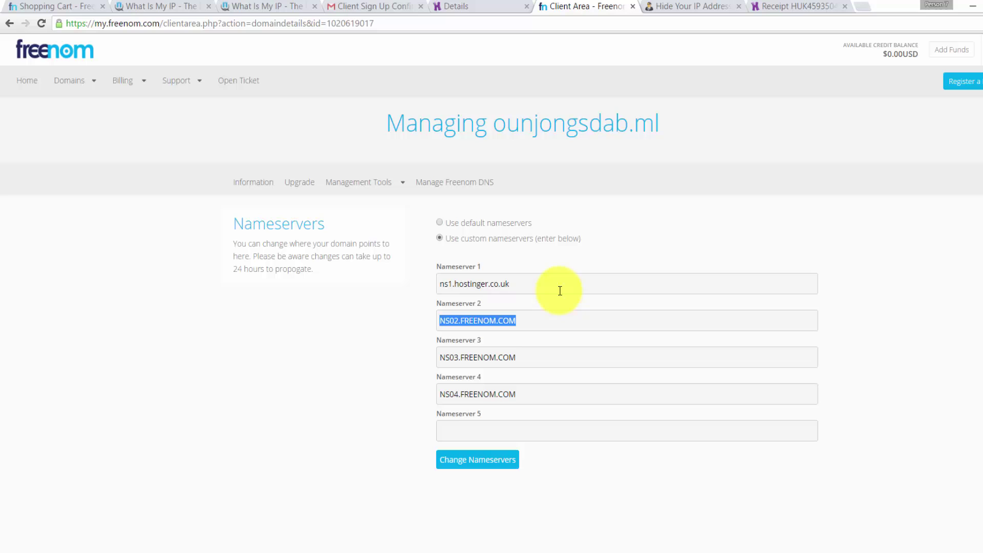
{"action": "key", "text": "ctrl+v"}
{"action": "key", "text": "Tab"}
{"action": "key", "text": "ctrl+v"}
{"action": "key", "text": "Tab"}
{"action": "key", "text": "ctrl+v"}
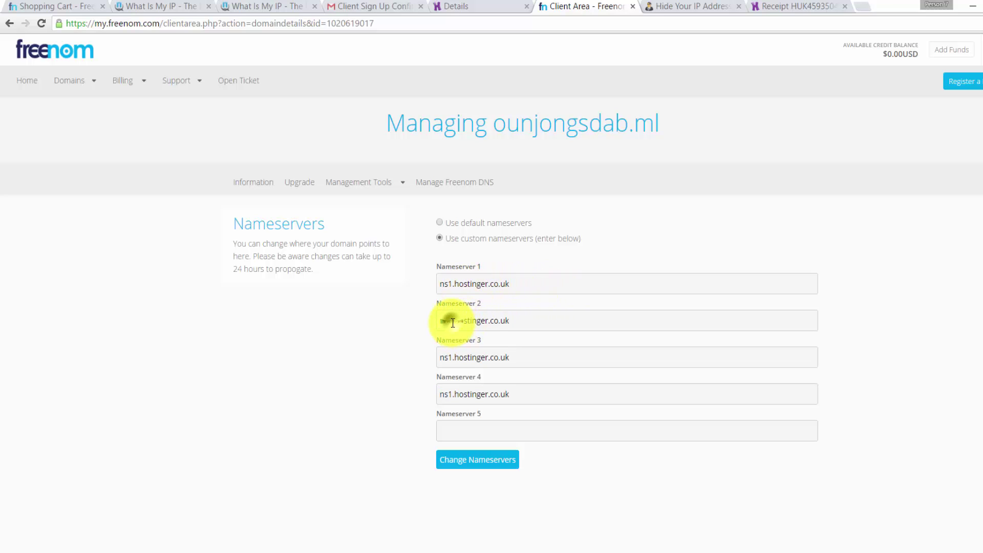
{"action": "left_click", "coordinate": [454, 361]}
{"action": "key", "text": "BackSpace"}
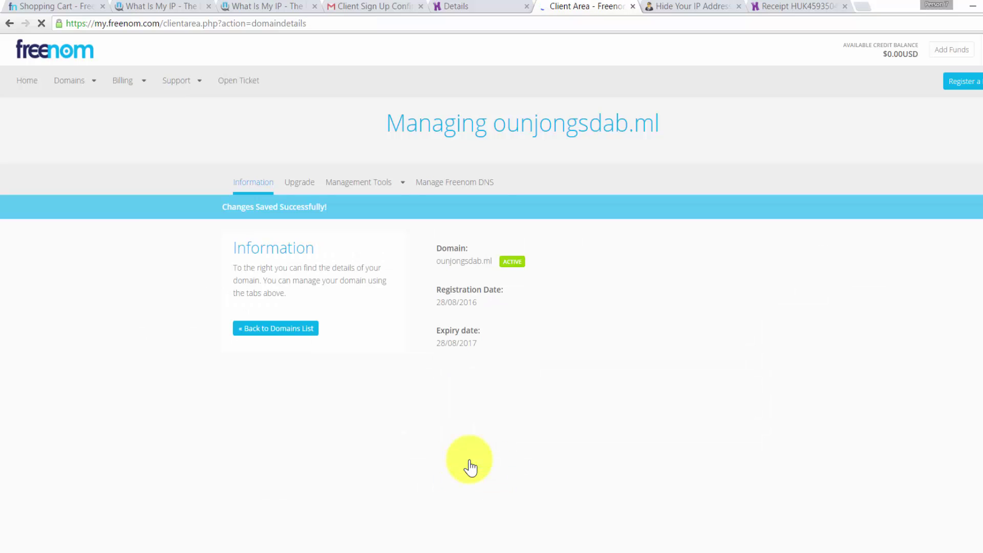
- Go to Hostinger's All hosting accounts list and open the account's file tools
{"action": "left_click", "coordinate": [475, 4]}
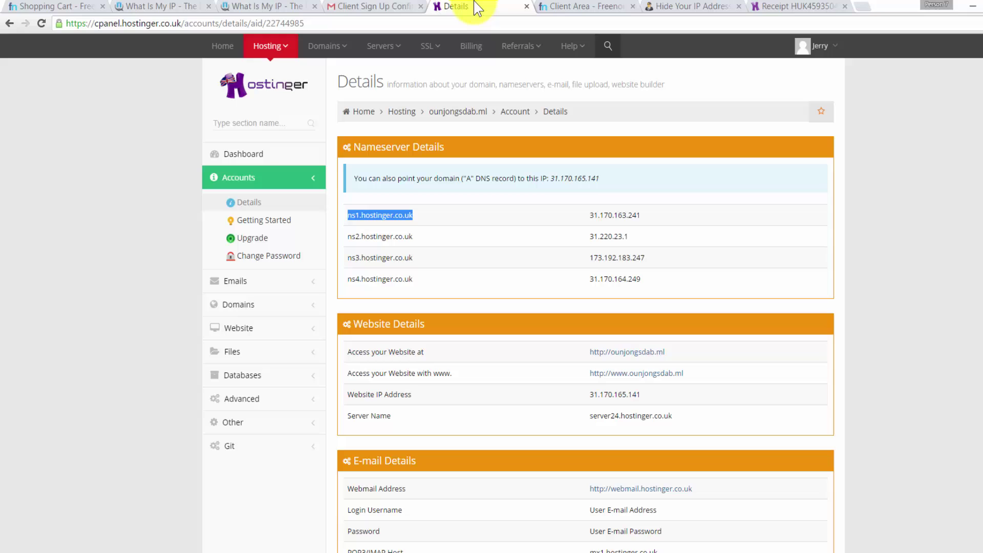
{"action": "left_click", "coordinate": [283, 49]}
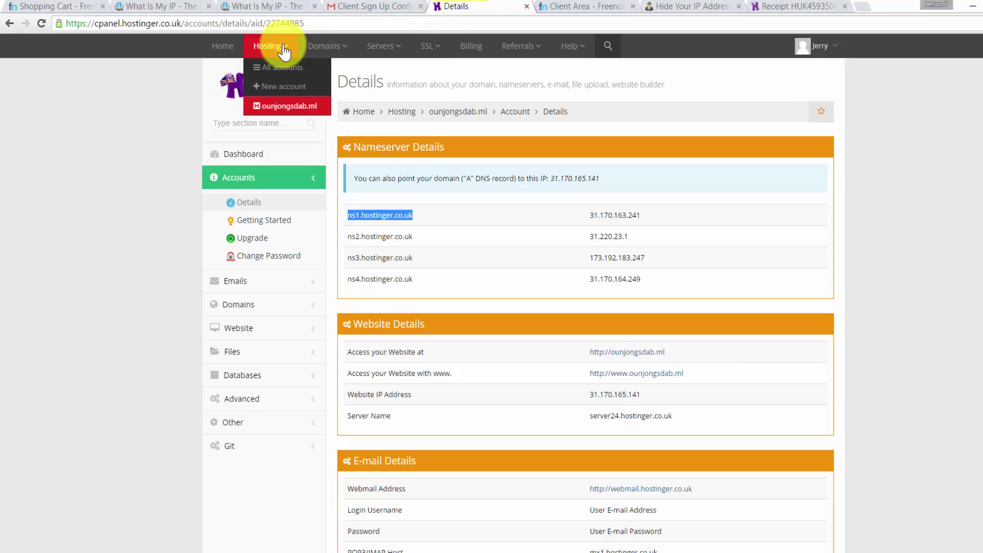
{"action": "left_click", "coordinate": [279, 66]}
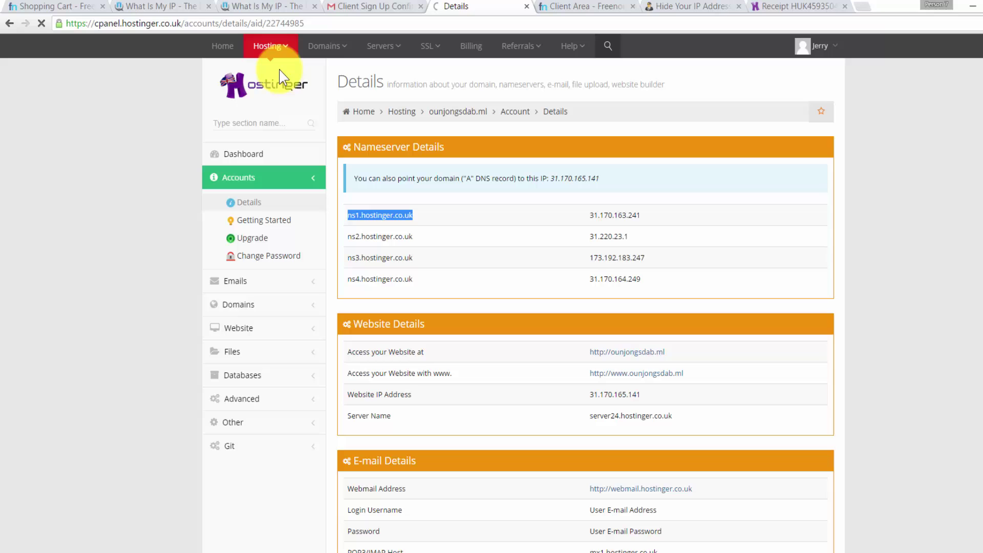
{"action": "left_click", "coordinate": [250, 355]}
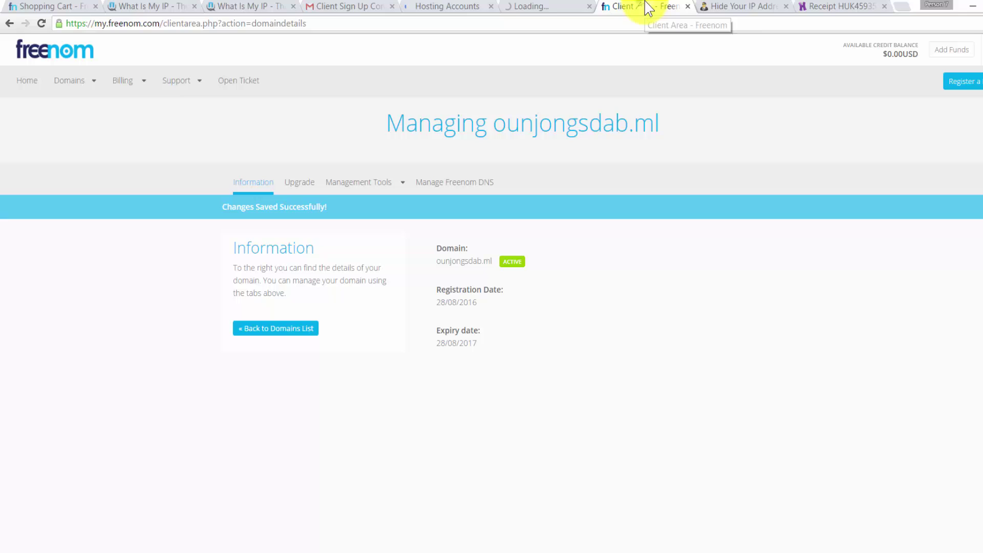
- Try opening ounjongsdab.ml from the page heading, close the unavailable tab, and copy the domain name
{"action": "left_click_drag", "start_coordinate": [496, 127], "coordinate": [659, 130]}
{"action": "right_click", "coordinate": [622, 135]}
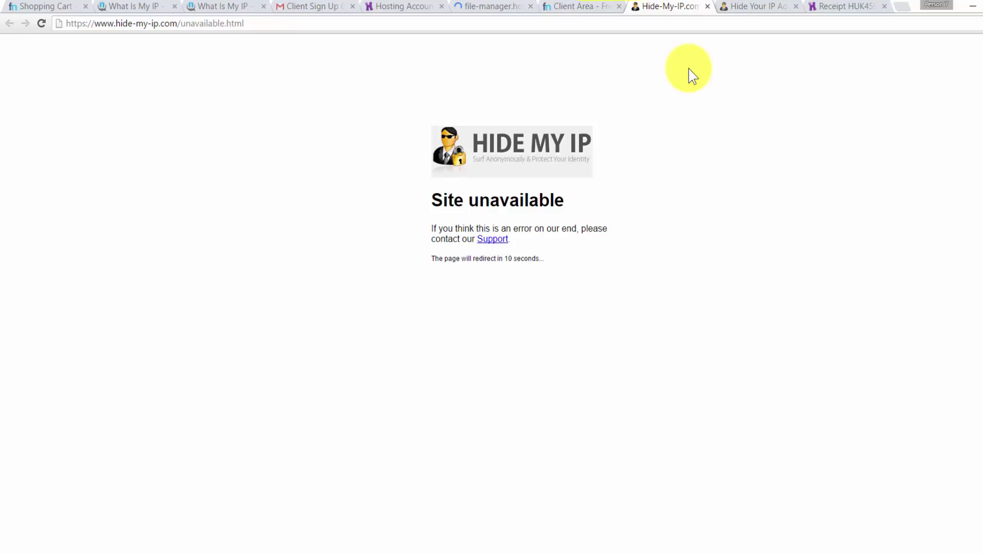
{"action": "key", "text": "ctrl+w"}
{"action": "right_click", "coordinate": [599, 127]}
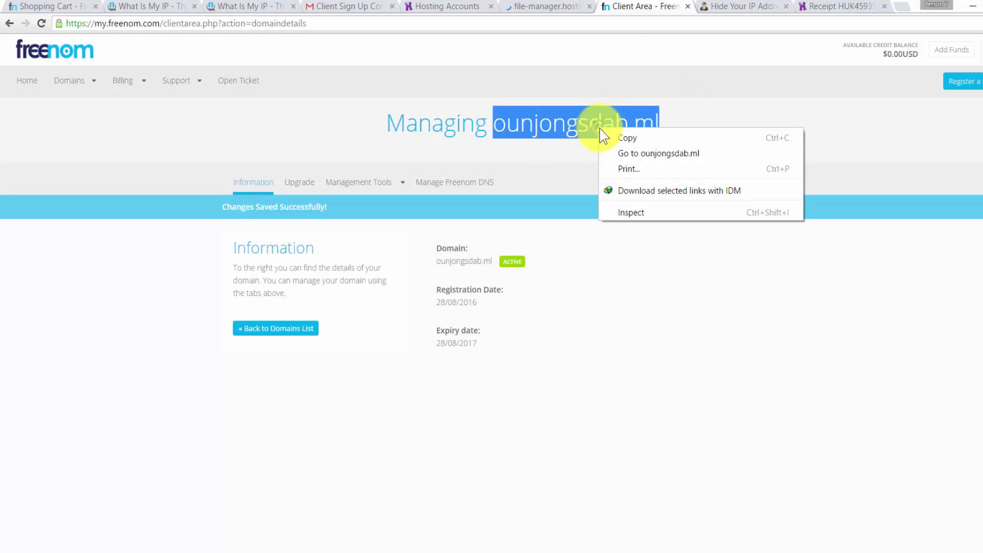
{"action": "left_click", "coordinate": [611, 138]}
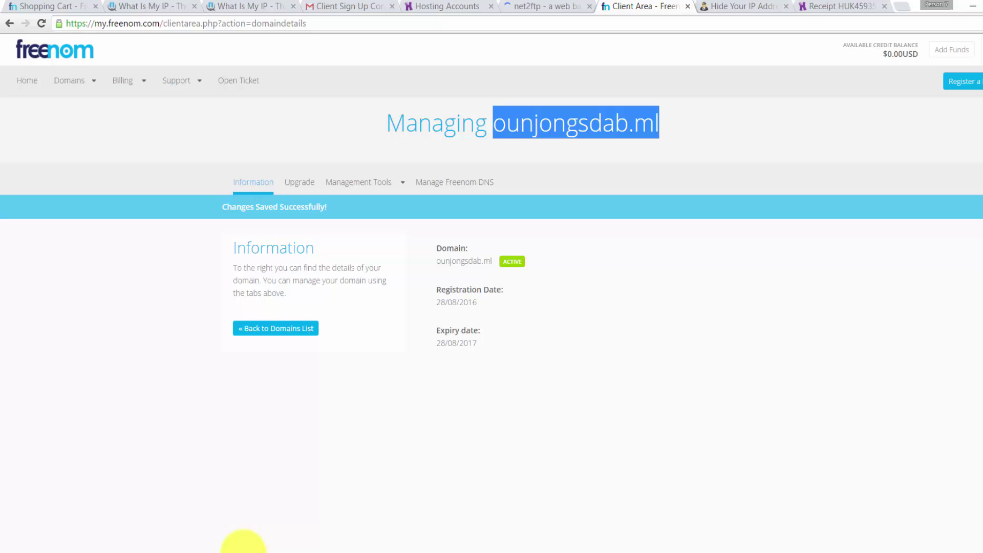
- Launch Firefox and load ounjongsdab.ml to check whether the new domain responds
{"action": "key", "text": "super"}
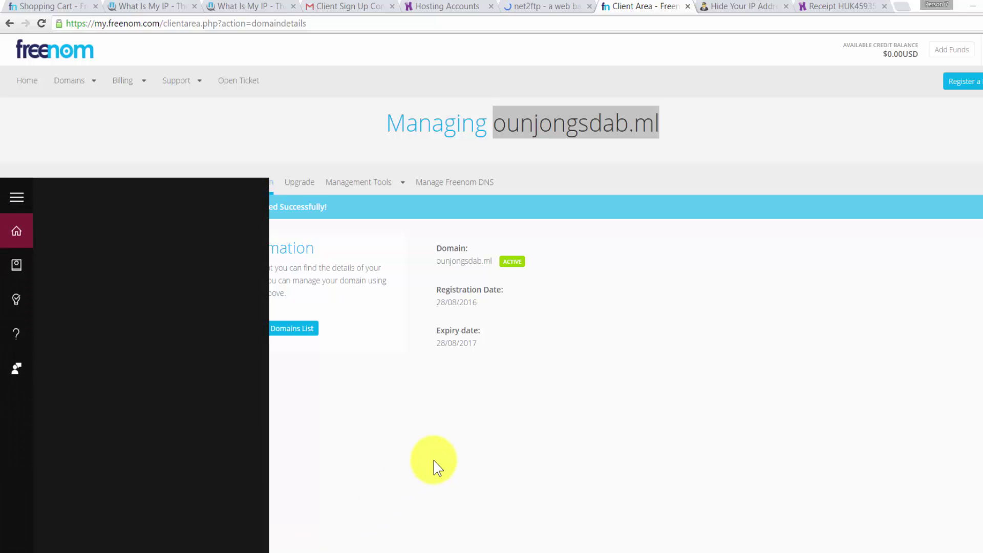
{"action": "type", "text": "firefox-b#q=ounjongsdab.ml"}
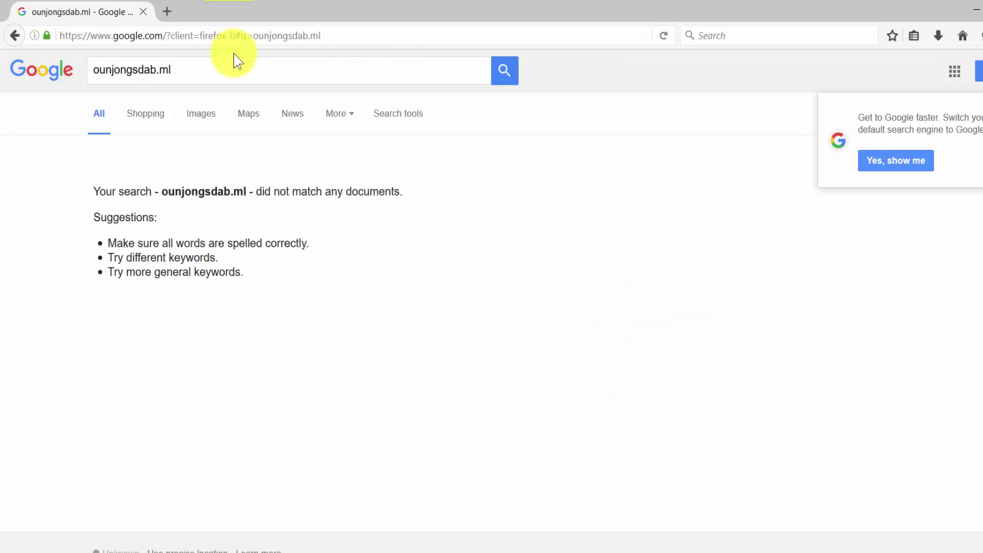
{"action": "left_click", "coordinate": [213, 36]}
{"action": "key", "text": "ctrl+v"}
{"action": "key", "text": "Return"}
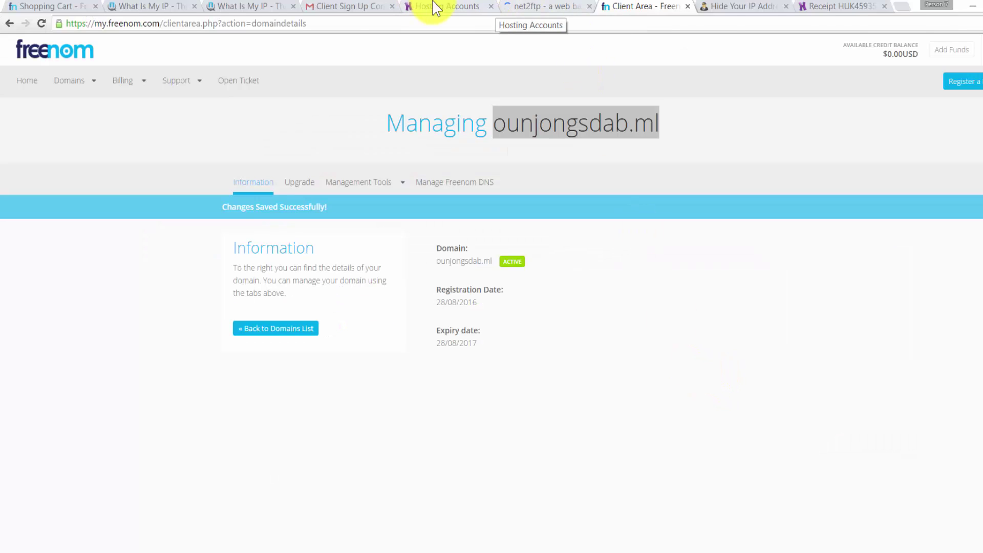
- Search 'html structure' in a new tab and select W3Schools' small HTML document example code
{"action": "left_click", "coordinate": [535, 6]}
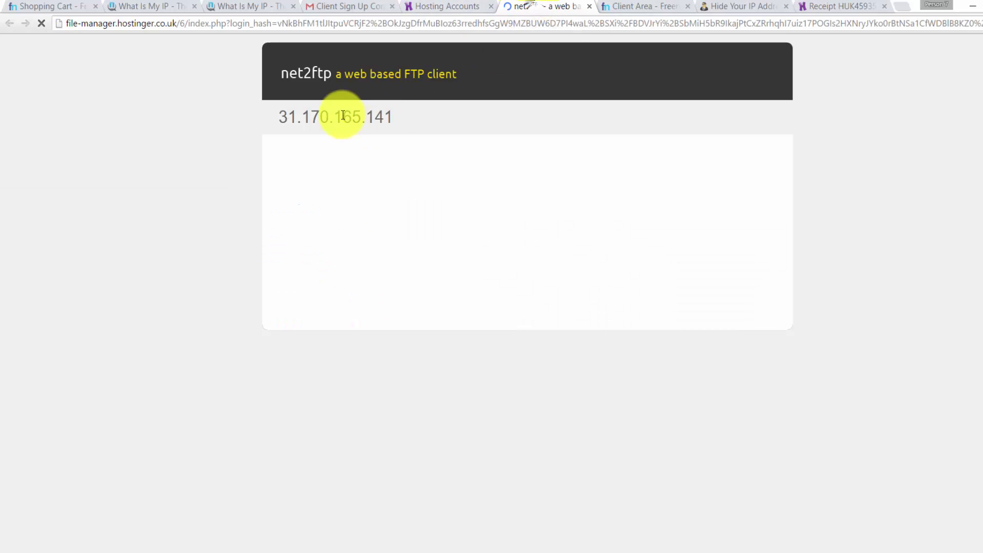
{"action": "left_click", "coordinate": [463, 6]}
{"action": "key", "text": "ctrl+t"}
{"action": "type", "text": "h"}
{"action": "key", "text": "BackSpace"}
{"action": "key", "text": "BackSpace"}
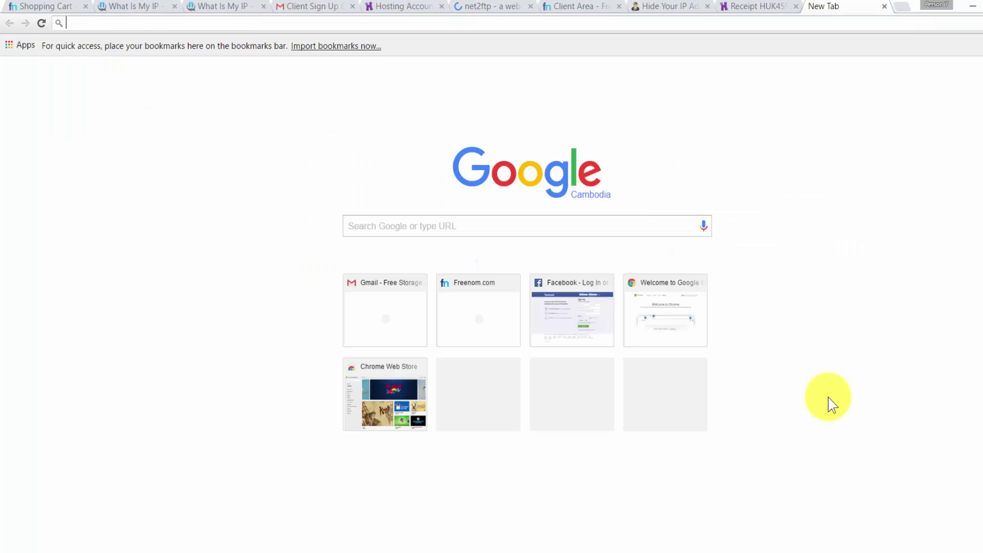
{"action": "type", "text": "w3"}
{"action": "type", "text": "html struc"}
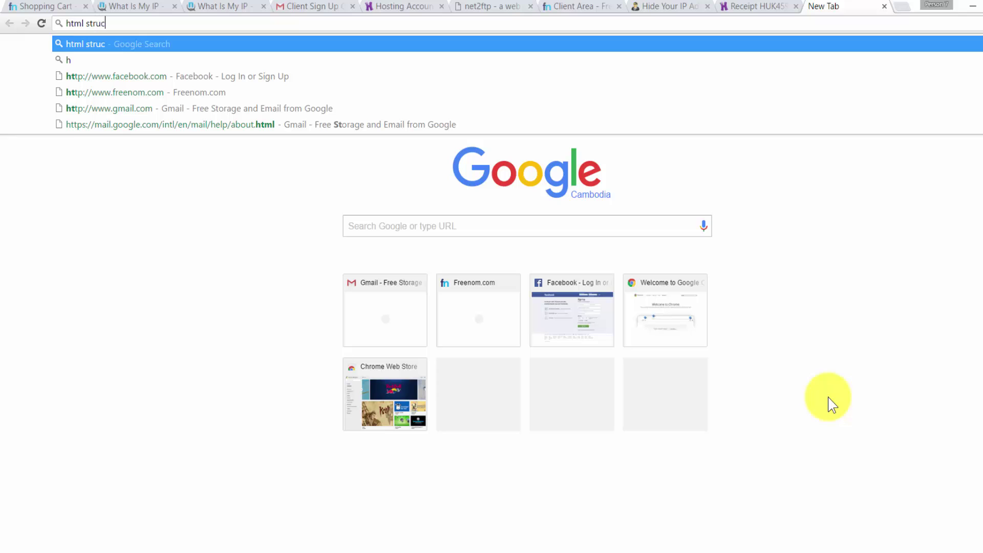
{"action": "type", "text": "ture"}
{"action": "key", "text": "Return"}
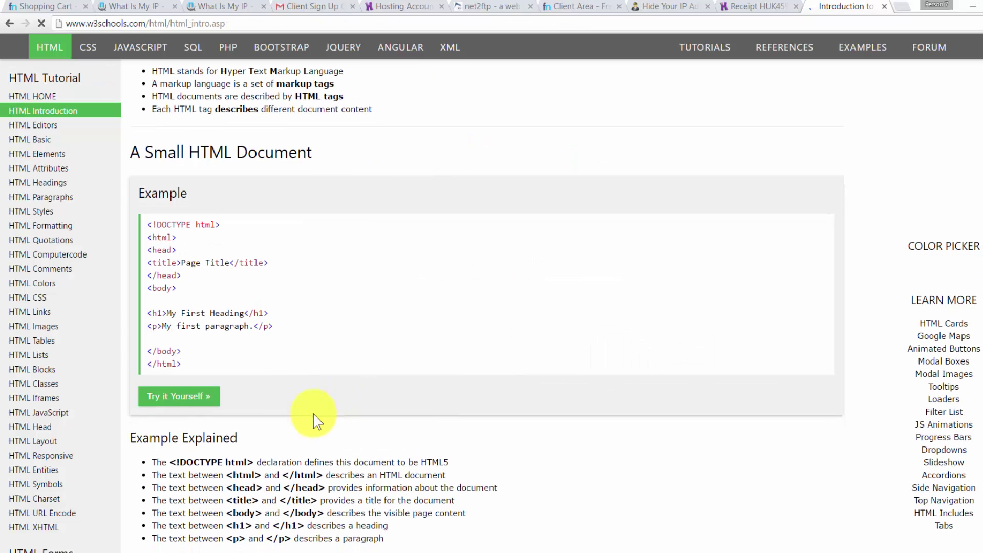
{"action": "left_click_drag", "start_coordinate": [197, 364], "coordinate": [148, 222]}
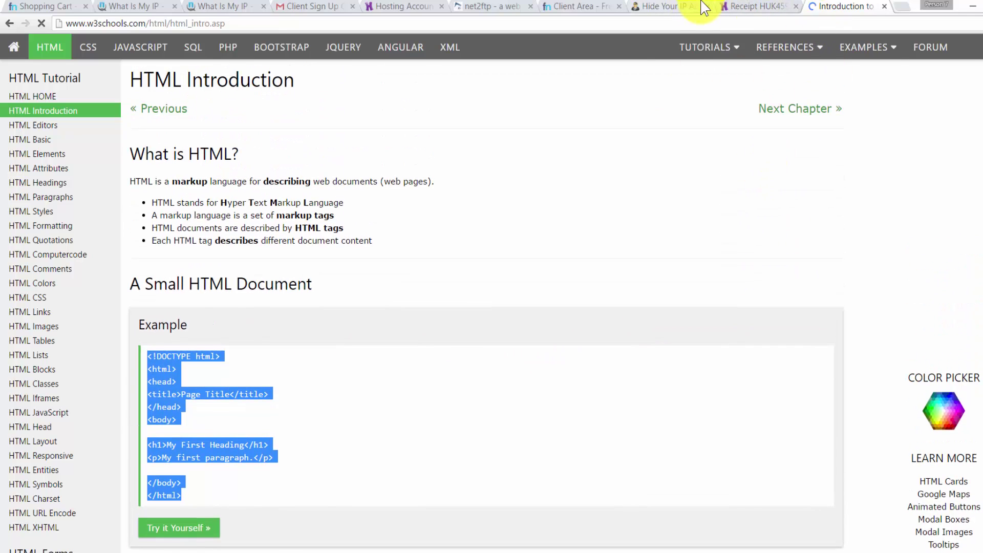
- Expand the ounjongsdab.ml hosting account and start an upload to /public_html in net2ftp
{"action": "left_click", "coordinate": [745, 4]}
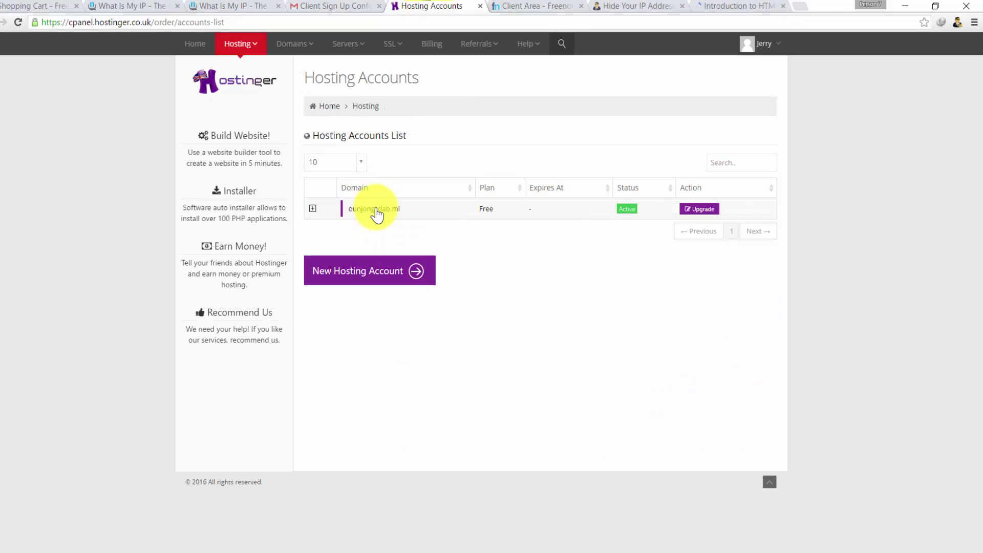
{"action": "left_click", "coordinate": [376, 210]}
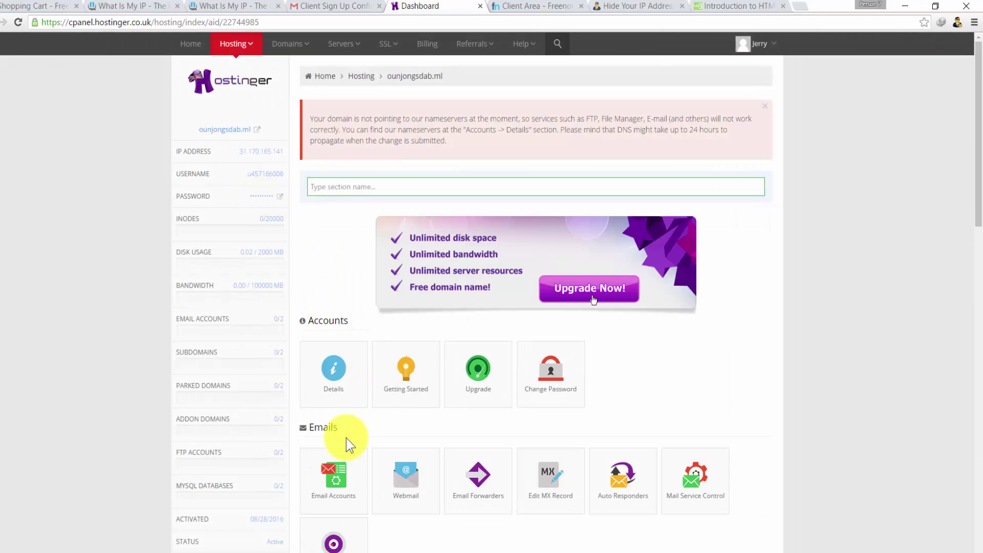
{"action": "scroll", "coordinate": [353, 402], "scroll_direction": "down", "scroll_amount": 2}
{"action": "scroll", "coordinate": [354, 394], "scroll_direction": "down", "scroll_amount": 4}
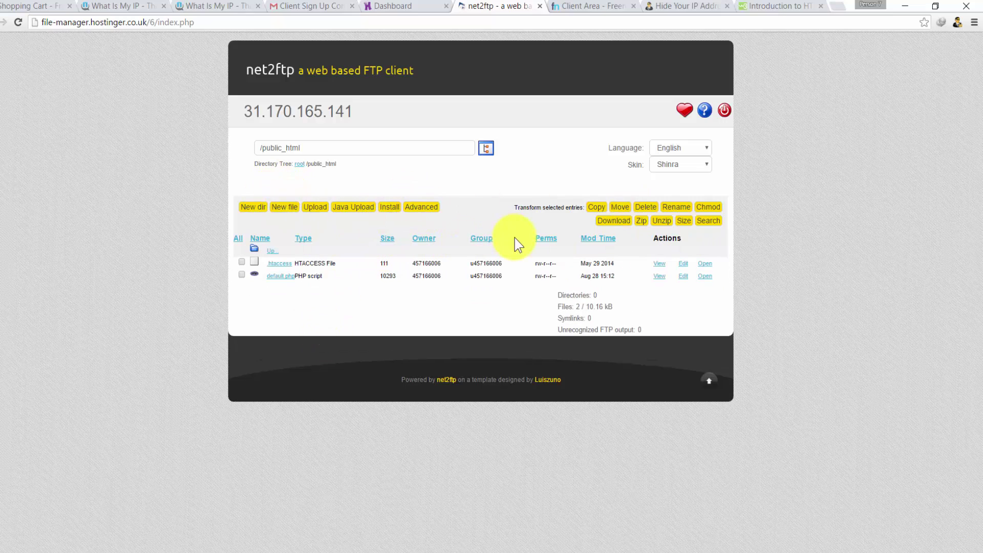
{"action": "left_click", "coordinate": [314, 208]}
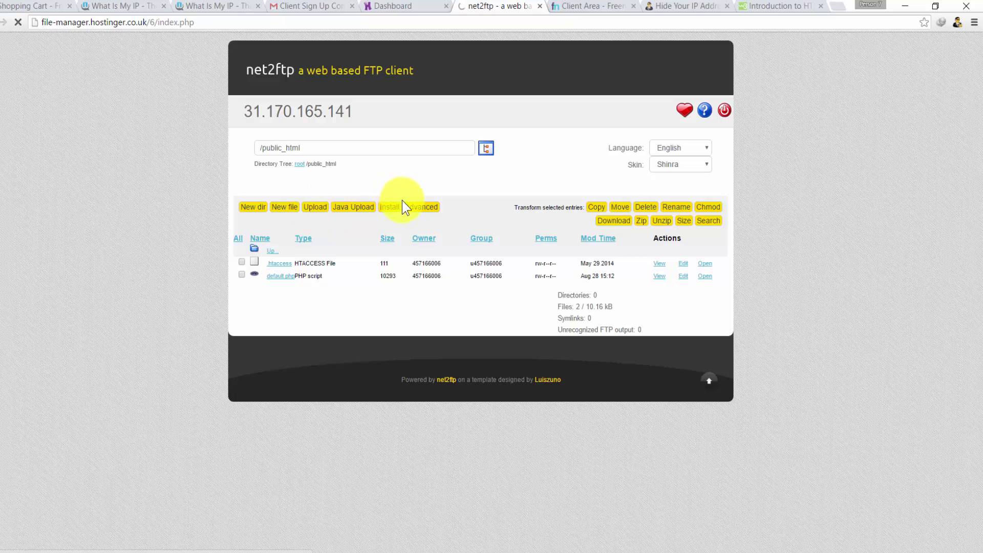
- Launch Notepad and paste the copied W3Schools example HTML into it
{"action": "left_click", "coordinate": [777, 6]}
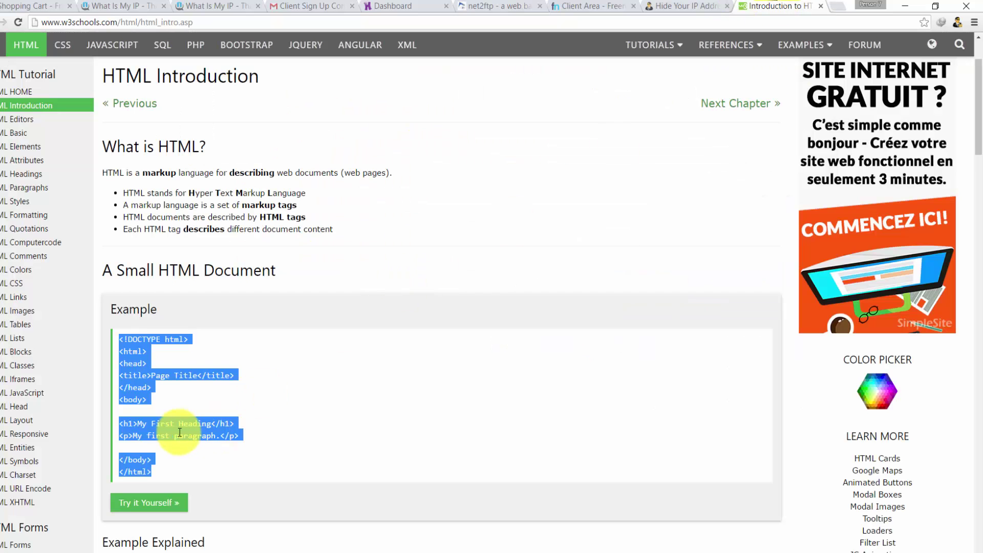
{"action": "key", "text": "super+r"}
{"action": "type", "text": "note"}
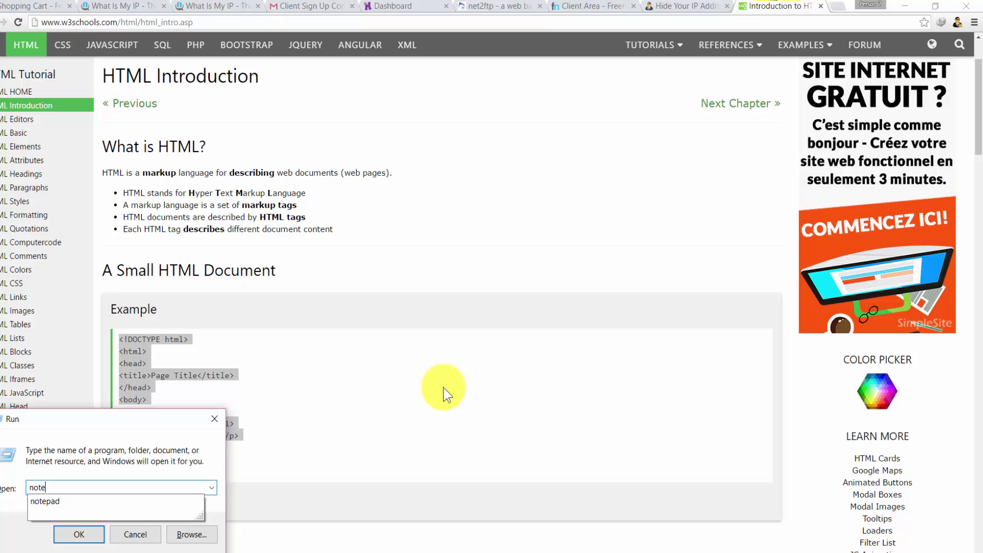
{"action": "key", "text": "Down"}
{"action": "key", "text": "Return"}
{"action": "key", "text": "ctrl+v"}
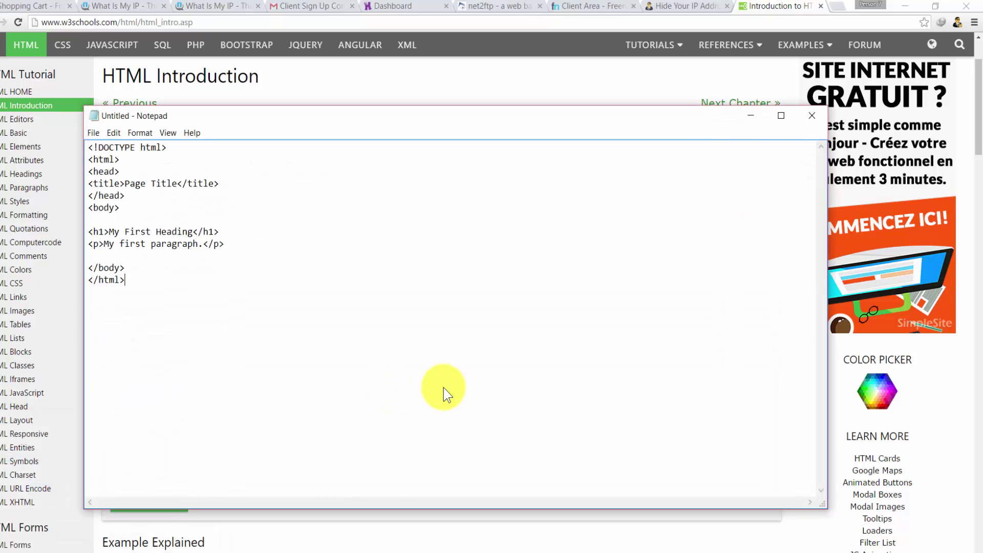
- Save the note to the Desktop as index.html with the All Files type
{"action": "left_click", "coordinate": [94, 132]}
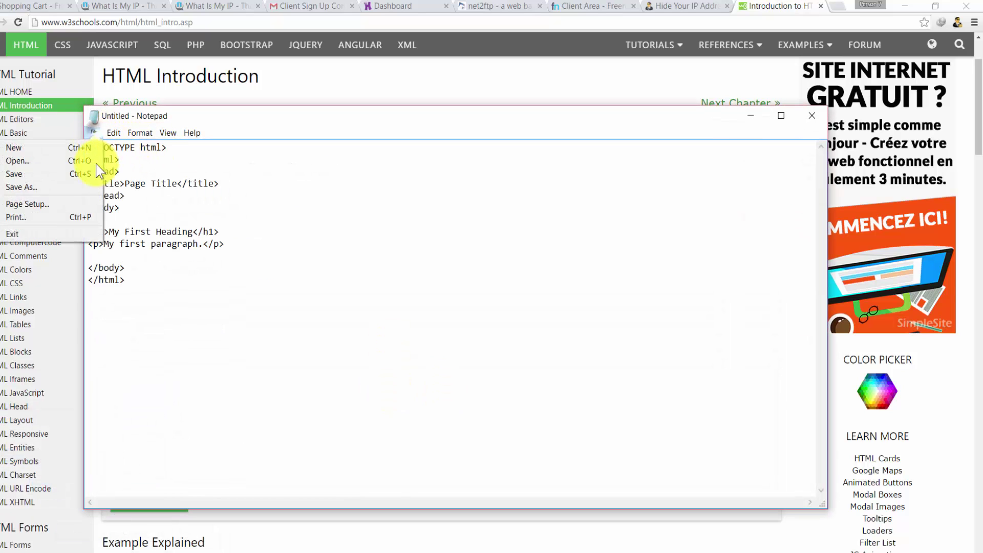
{"action": "left_click", "coordinate": [60, 184]}
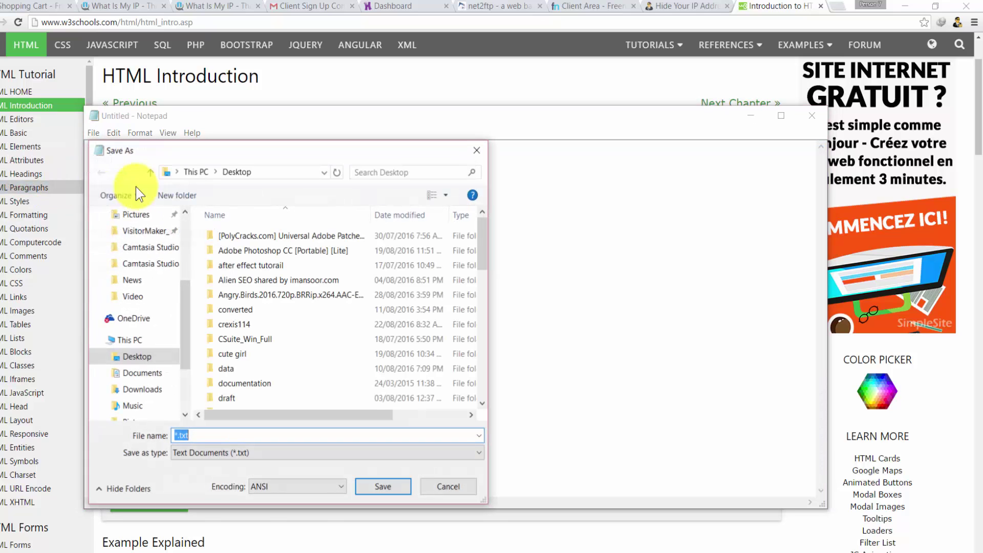
{"action": "type", "text": "index"}
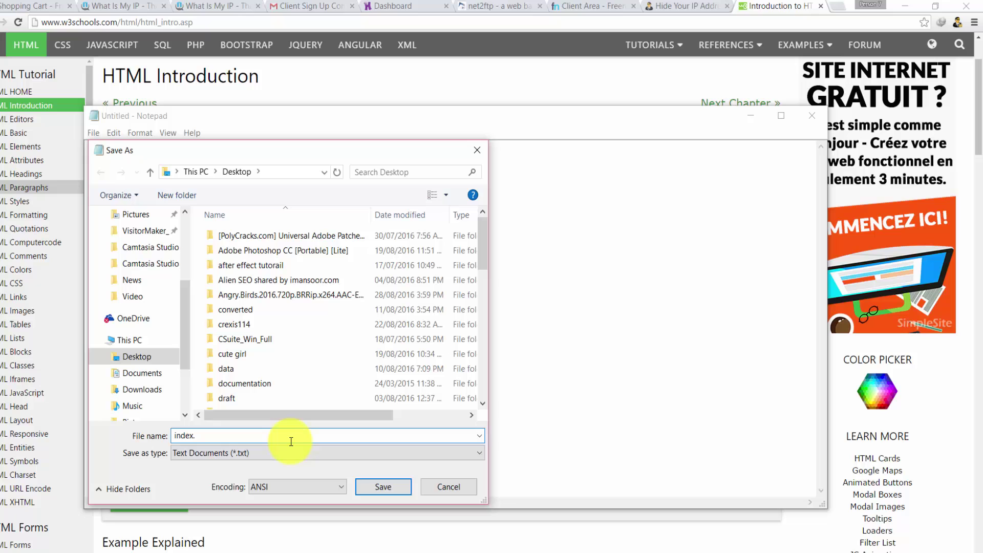
{"action": "key", "text": "Tab"}
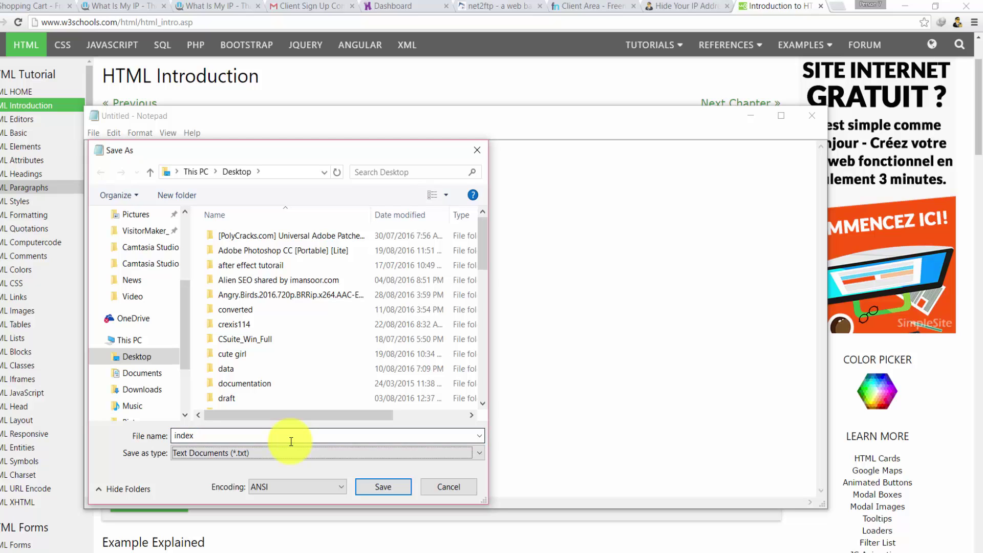
{"action": "key", "text": "alt+Down"}
{"action": "key", "text": "Down"}
{"action": "key", "text": "Return"}
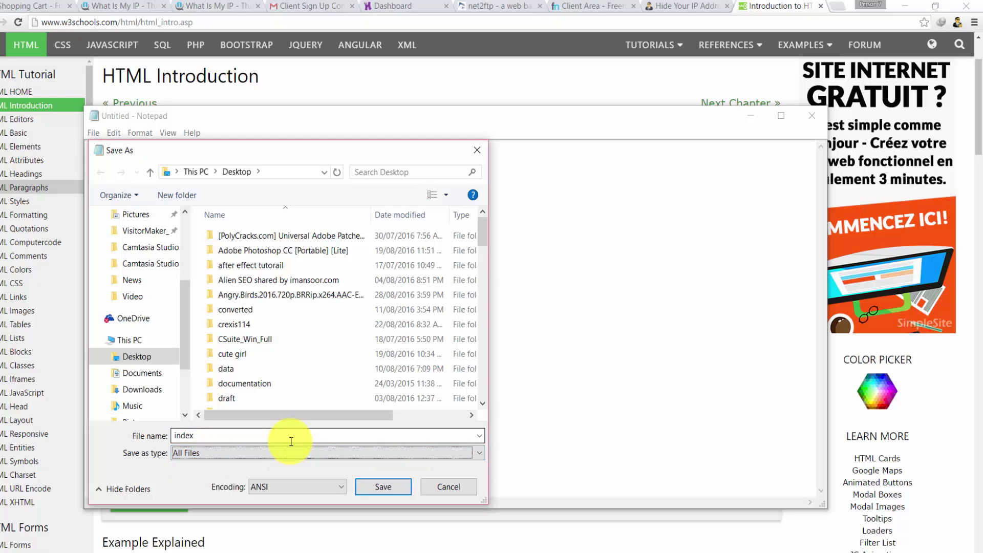
{"action": "key", "text": "shift+Tab"}
{"action": "left_click", "coordinate": [291, 441]}
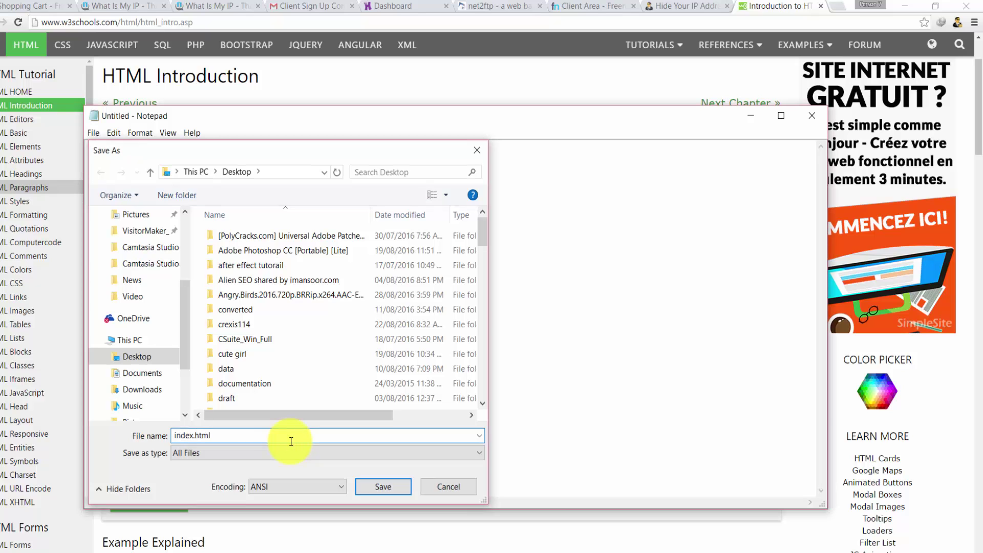
{"action": "key", "text": "Return"}
- Open the Desktop index.html in Google Chrome to check it renders as a web page
{"action": "left_click", "coordinate": [648, 103]}
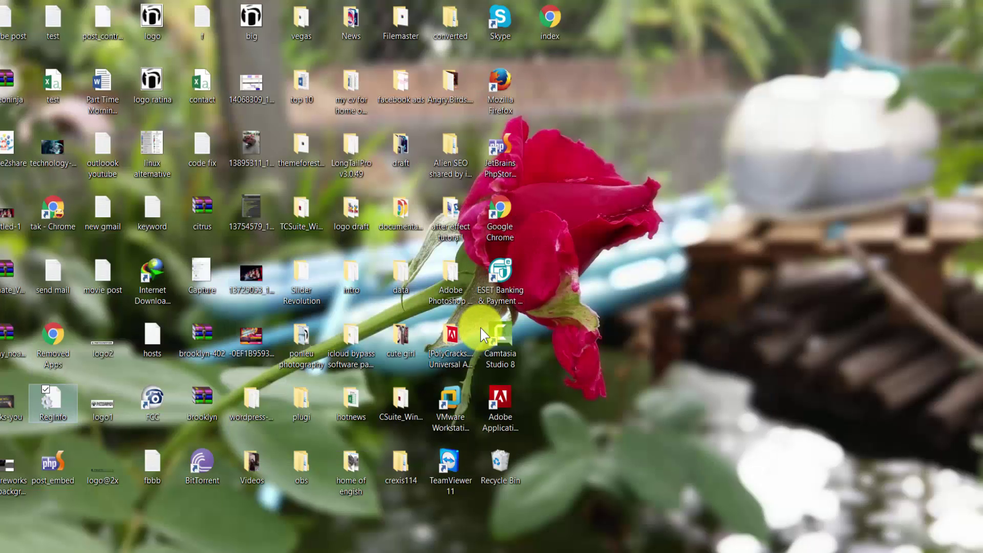
{"action": "double_click", "coordinate": [555, 19]}
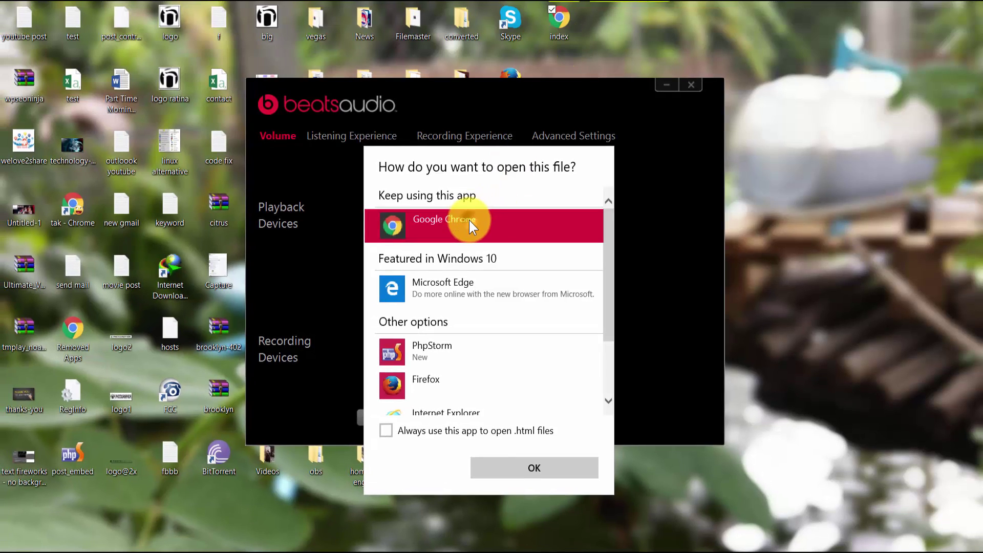
{"action": "left_click", "coordinate": [469, 220]}
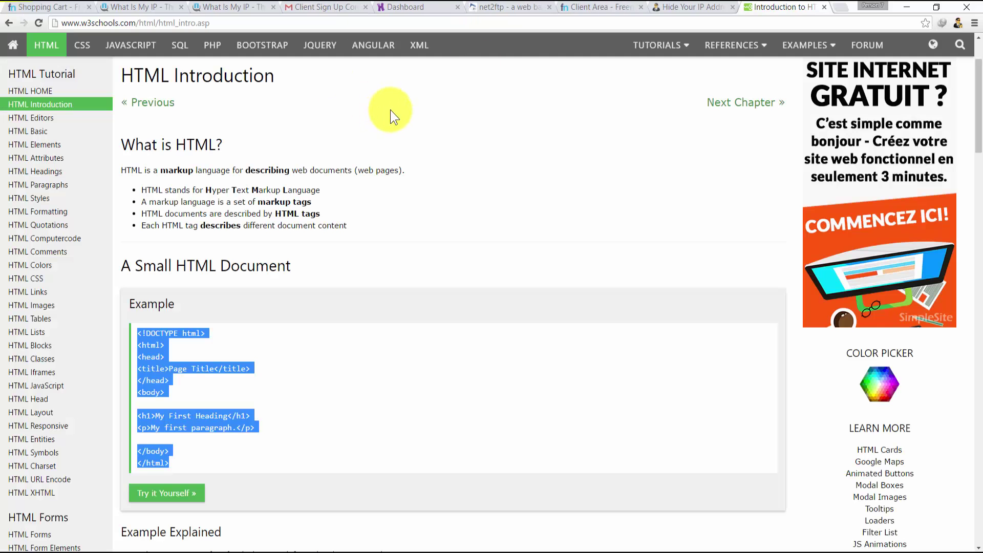
- Choose index.html from the Desktop and upload it to /public_html in net2ftp
{"action": "left_click", "coordinate": [501, 4]}
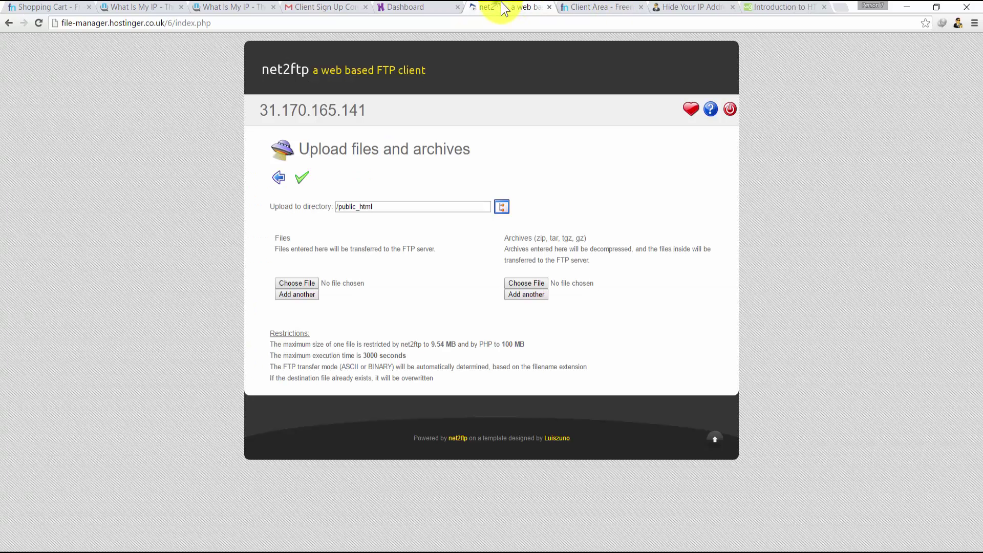
{"action": "left_click", "coordinate": [297, 283]}
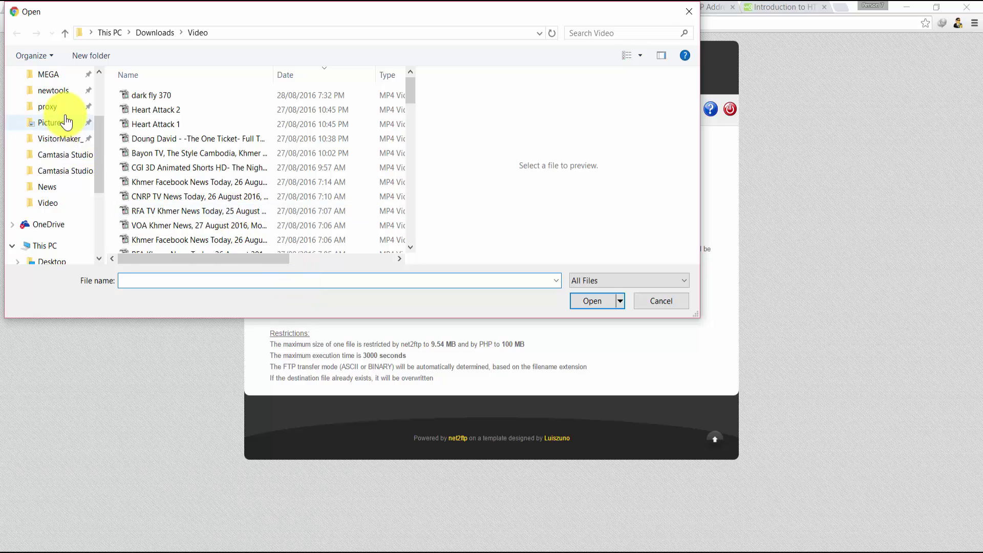
{"action": "left_click", "coordinate": [53, 113]}
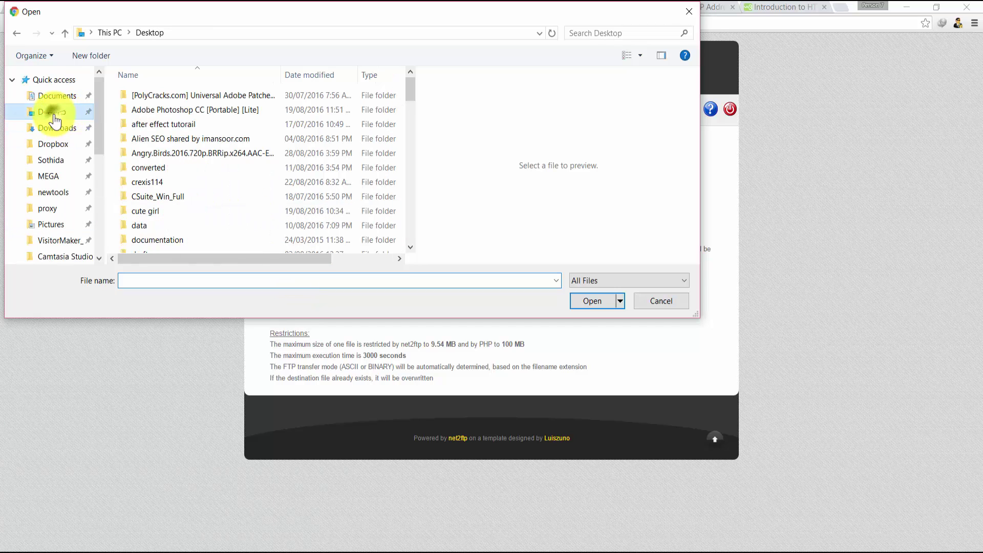
{"action": "left_click", "coordinate": [206, 115]}
{"action": "type", "text": "index"}
{"action": "key", "text": "Return"}
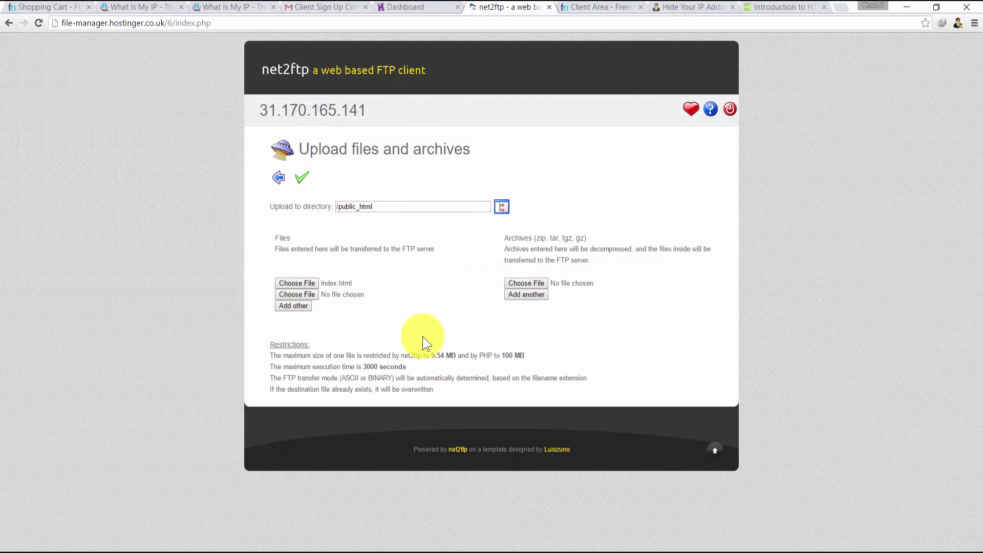
{"action": "left_click", "coordinate": [301, 180]}
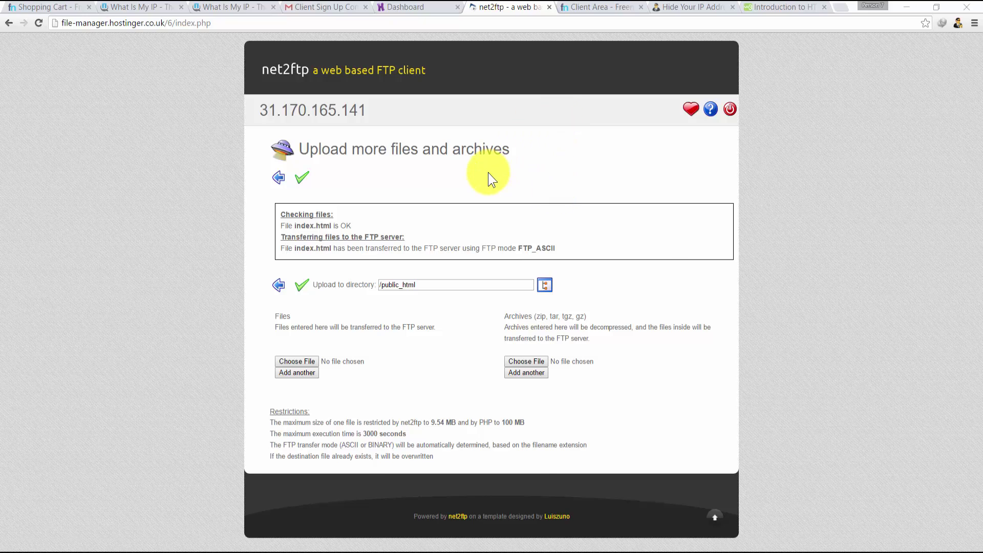
- Reload ounjongsdab.ml in Firefox and confirm it shows 'My First Heading' and 'My first paragraph.'
{"action": "key", "text": "alt+Tab"}
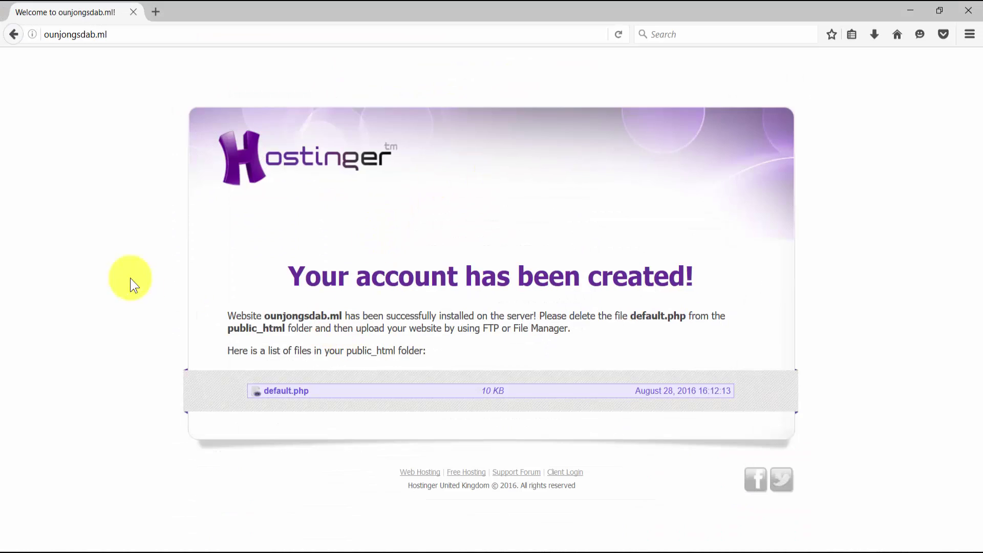
{"action": "key", "text": "F5"}
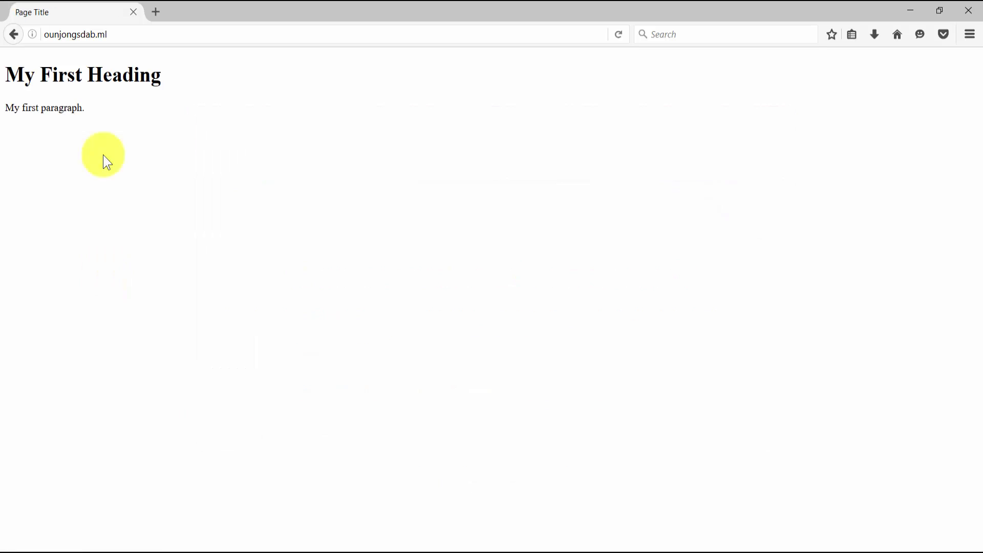
{"action": "left_click_drag", "start_coordinate": [181, 121], "coordinate": [2, 80]}
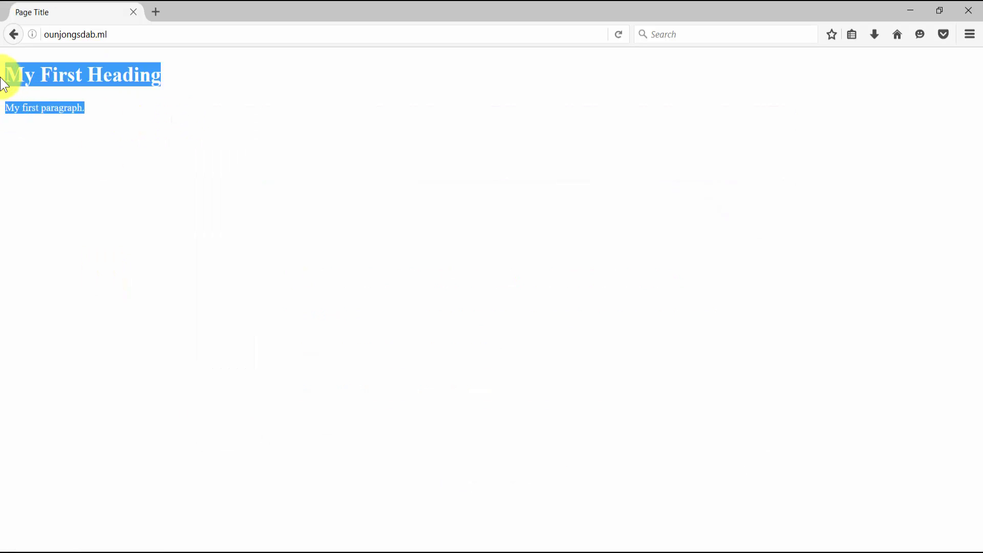
{"action": "left_click", "coordinate": [209, 176]}
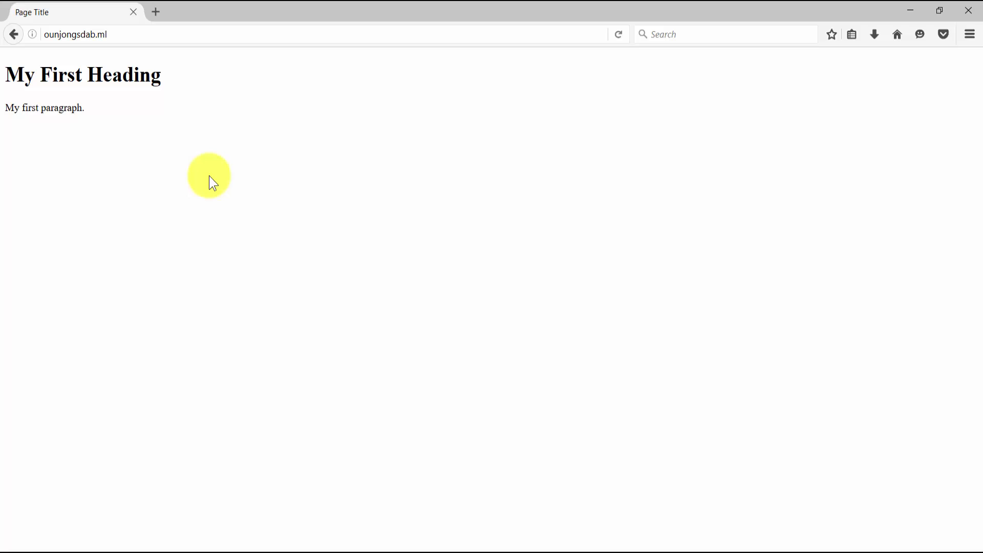
{"action": "left_click_drag", "start_coordinate": [7, 78], "coordinate": [132, 116]}
{"action": "left_click", "coordinate": [129, 112]}
{"action": "left_click", "coordinate": [99, 35]}
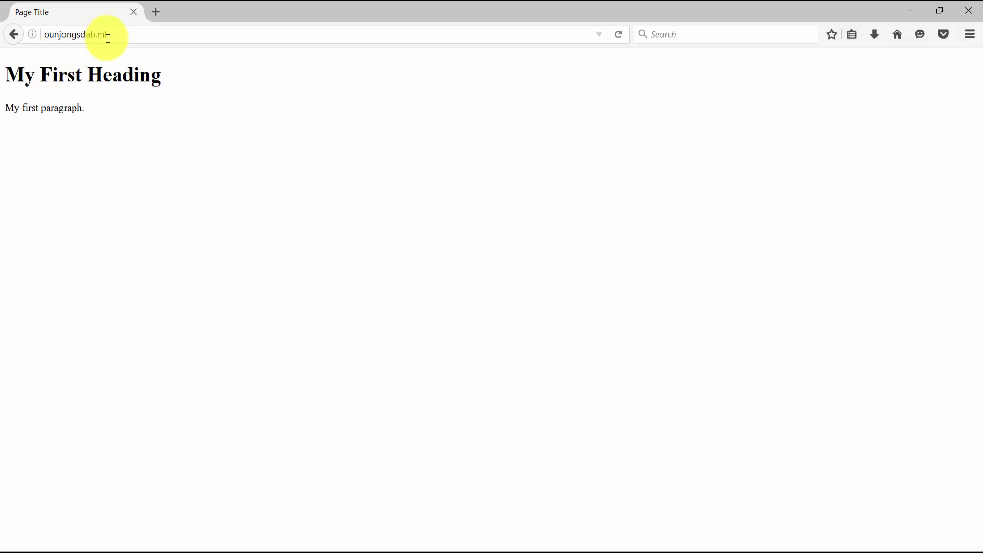
{"action": "left_click", "coordinate": [126, 34]}
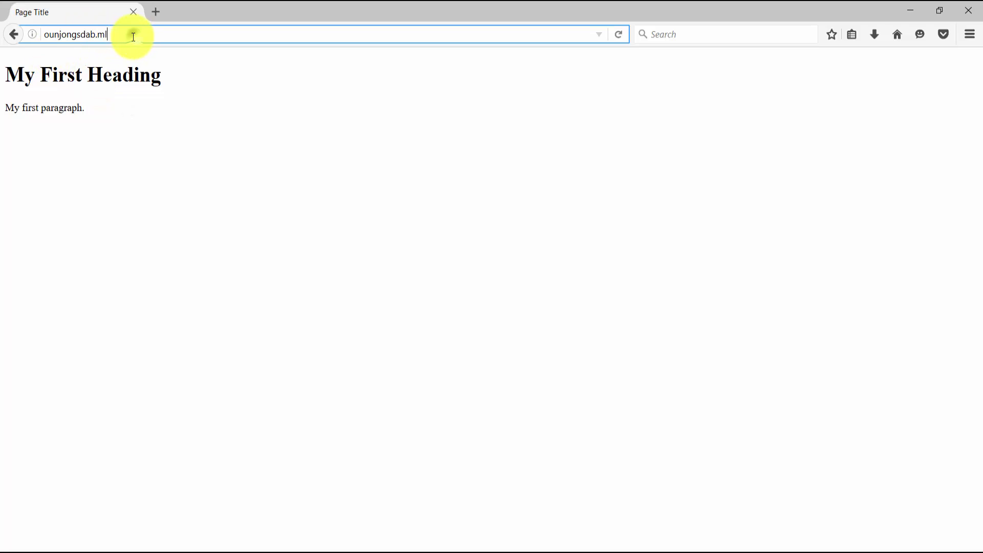
{"action": "double_click", "coordinate": [132, 33]}
{"action": "left_click_drag", "start_coordinate": [95, 112], "coordinate": [11, 78]}
{"action": "left_click", "coordinate": [157, 121]}
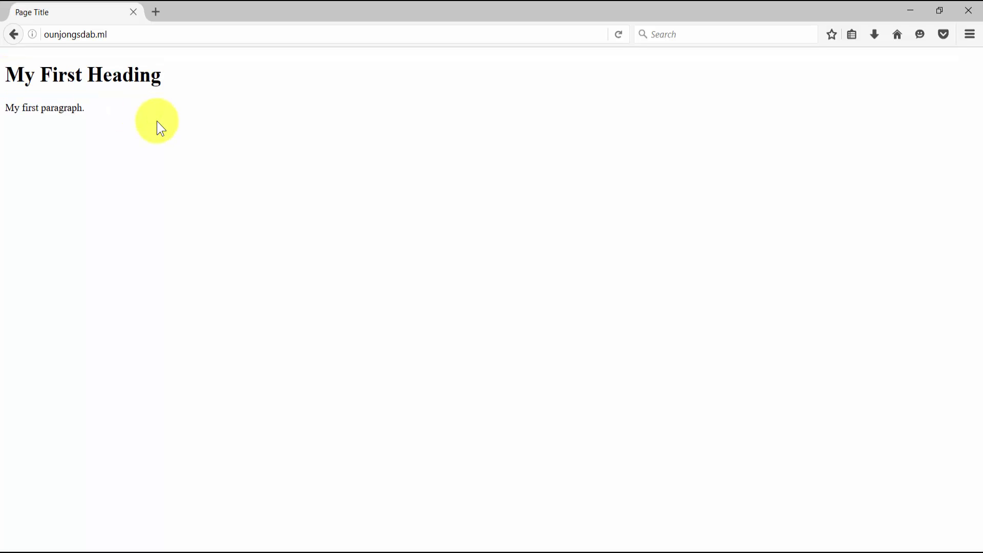